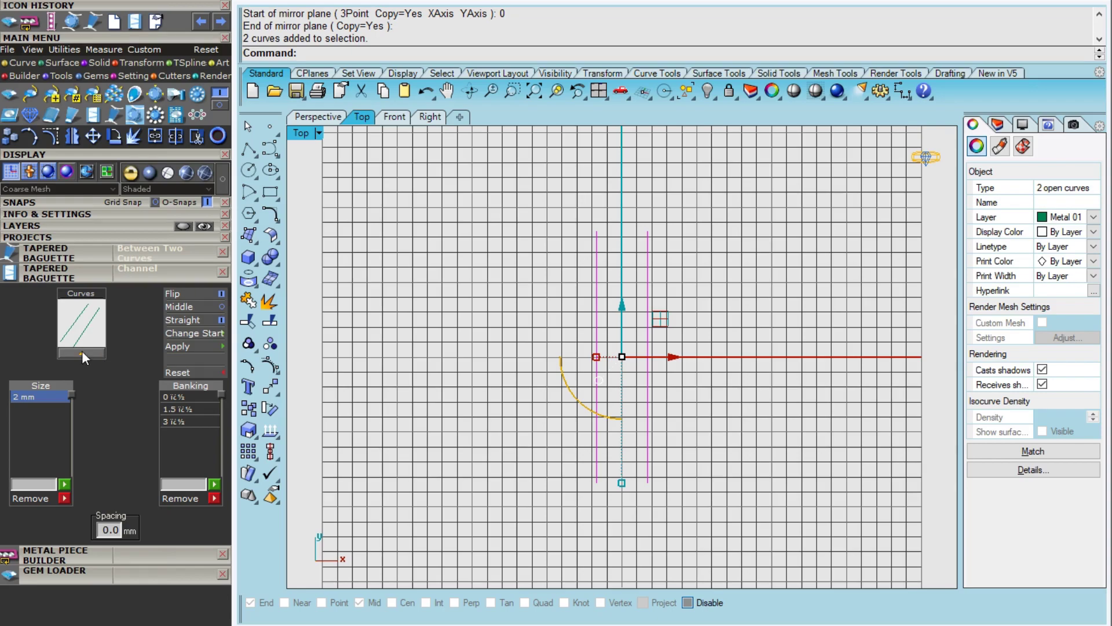
# Step: Load the two selected curves into the Tapered Baguette channel builder, turn Flip off and create the gems
pyautogui.click(81, 351)
pyautogui.click(319, 117)
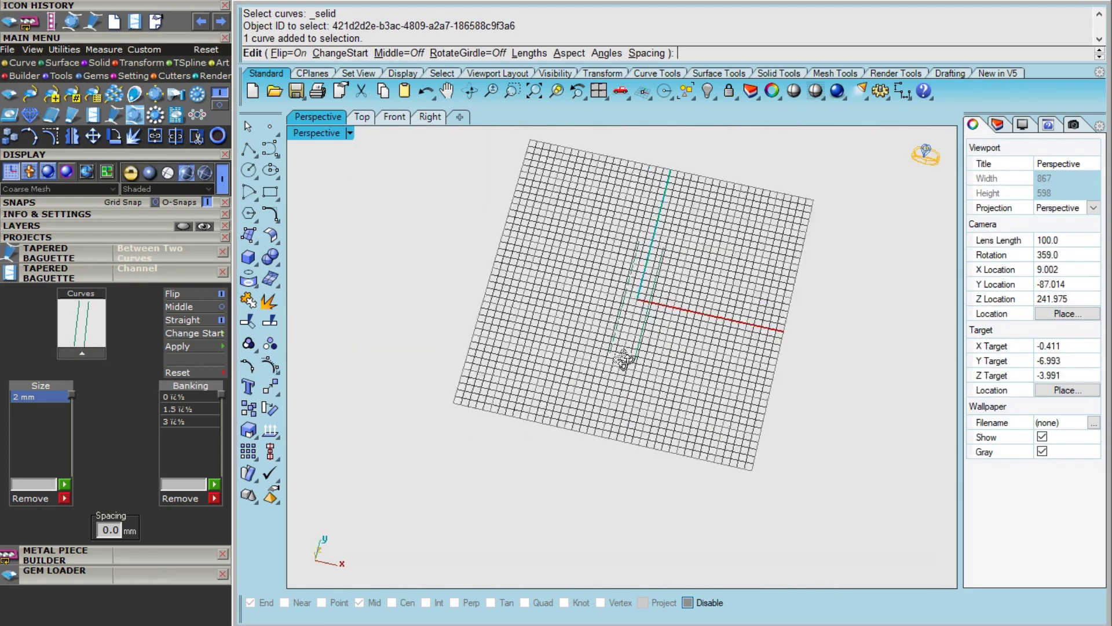
pyautogui.moveTo(628, 360); pyautogui.dragTo(731, 404, button='right')
pyautogui.scroll(4, 535, 390)
pyautogui.click(221, 293)
pyautogui.scroll(-10, 581, 382)
pyautogui.keyDown('shift'); pyautogui.moveTo(731, 404); pyautogui.dragTo(694, 392, button='right'); pyautogui.keyUp('shift')
pyautogui.press('Return')
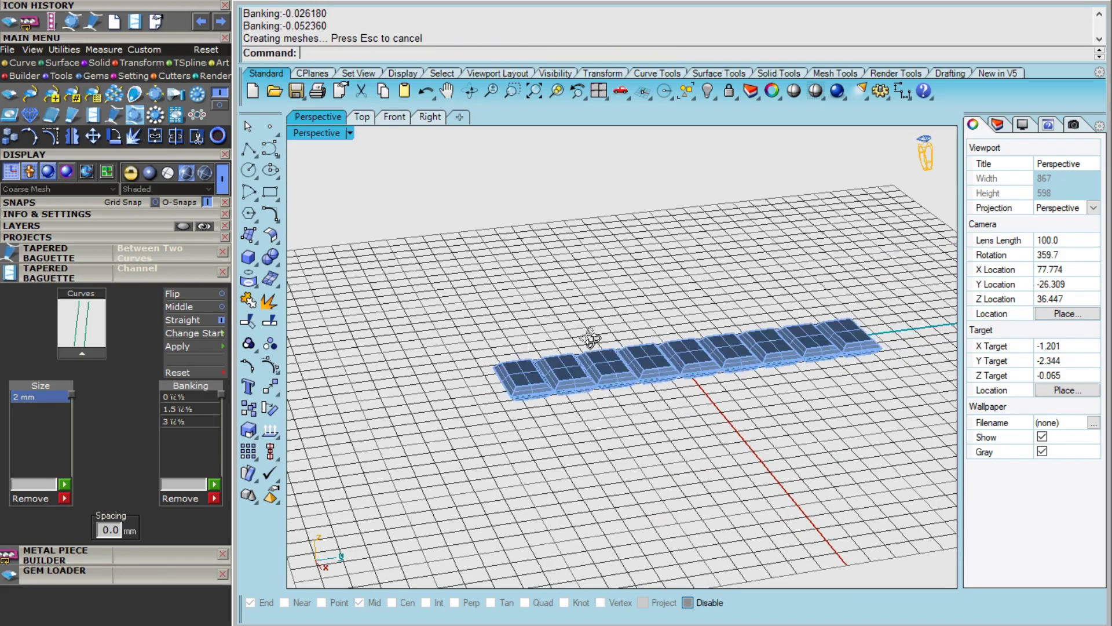
# Step: Select all nine baguette gems in the row and load them into the Metal Piece Builder
pyautogui.moveTo(591, 342); pyautogui.dragTo(735, 455, button='right')
pyautogui.click(42, 271)
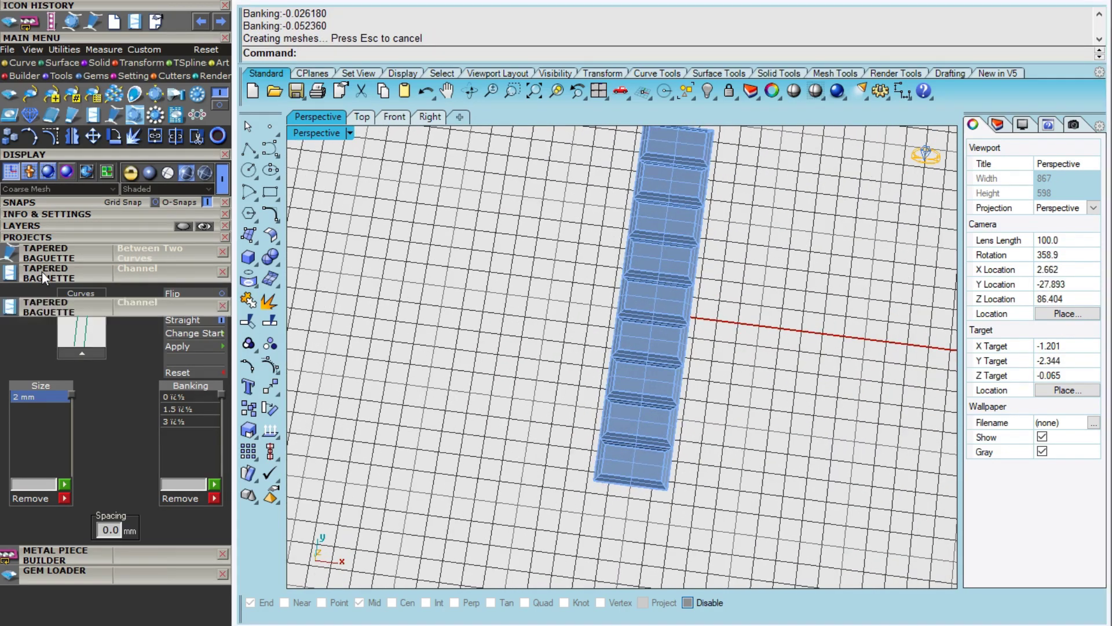
pyautogui.click(625, 467)
pyautogui.keyDown('shift'); pyautogui.click(634, 425); pyautogui.keyUp('shift')
pyautogui.keyDown('shift'); pyautogui.click(639, 383); pyautogui.keyUp('shift')
pyautogui.keyDown('shift'); pyautogui.click(644, 339); pyautogui.keyUp('shift')
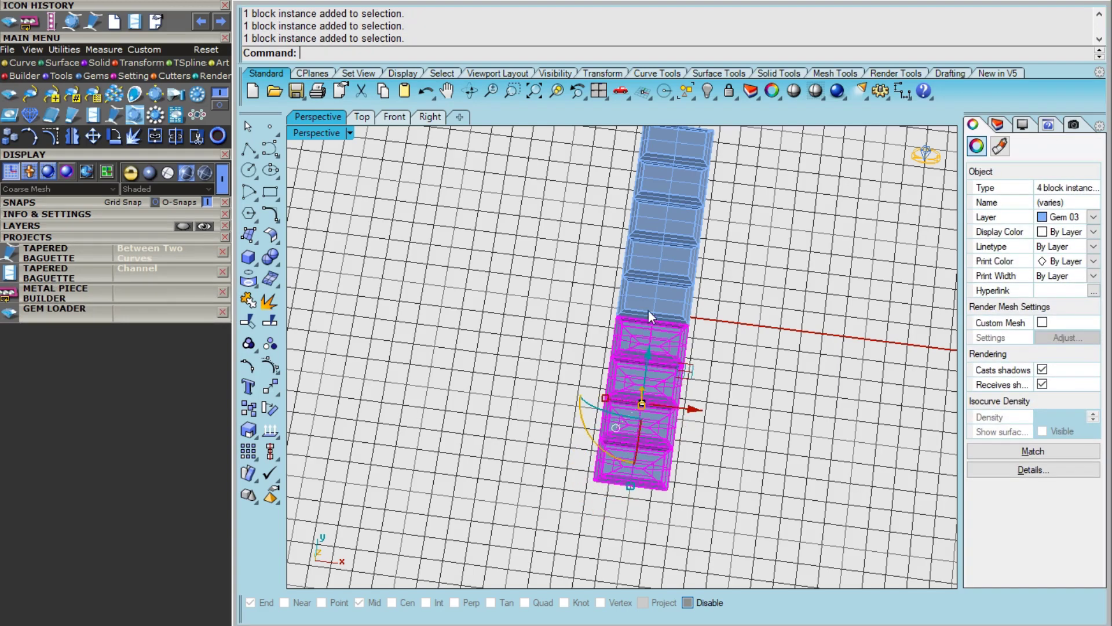
pyautogui.keyDown('shift'); pyautogui.click(649, 303); pyautogui.keyUp('shift')
pyautogui.keyDown('shift'); pyautogui.click(659, 260); pyautogui.keyUp('shift')
pyautogui.keyDown('shift'); pyautogui.click(668, 220); pyautogui.keyUp('shift')
pyautogui.keyDown('shift'); pyautogui.click(679, 181); pyautogui.keyUp('shift')
pyautogui.keyDown('shift'); pyautogui.click(688, 144); pyautogui.keyUp('shift')
pyautogui.keyDown('shift'); pyautogui.moveTo(683, 159); pyautogui.dragTo(560, 320, button='right'); pyautogui.keyUp('shift')
pyautogui.click(54, 294)
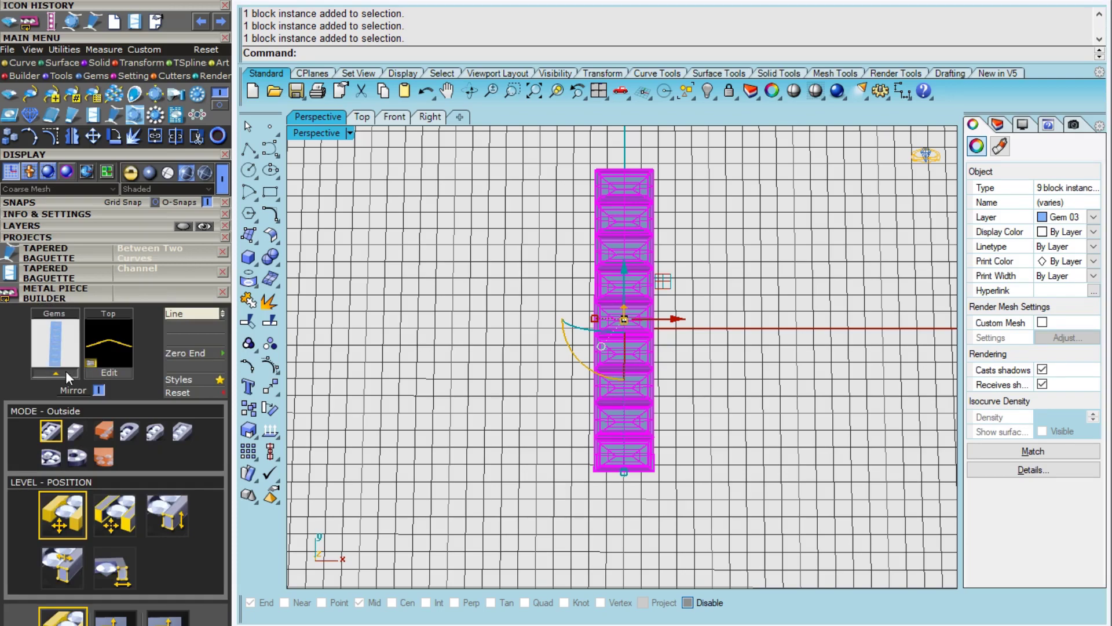
# Step: Apply the test.cpt top profile to the metal piece and show the Top view in Shaded mode
pyautogui.click(111, 350)
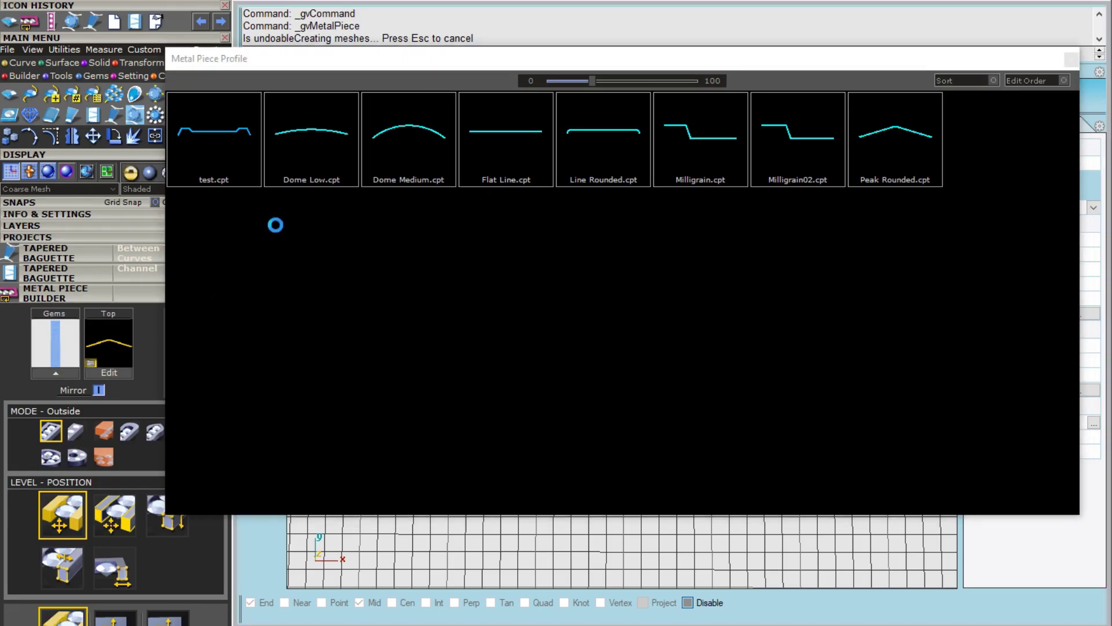
pyautogui.click(244, 163)
pyautogui.moveTo(625, 522); pyautogui.dragTo(606, 503, button='right')
pyautogui.click(361, 116)
pyautogui.click(318, 133)
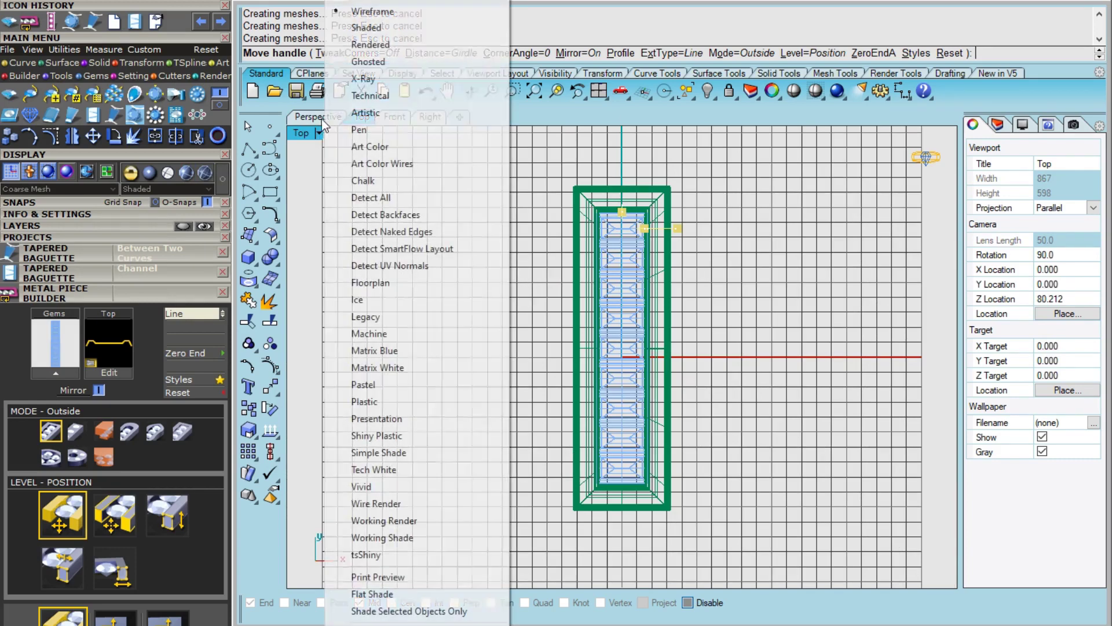
pyautogui.click(351, 28)
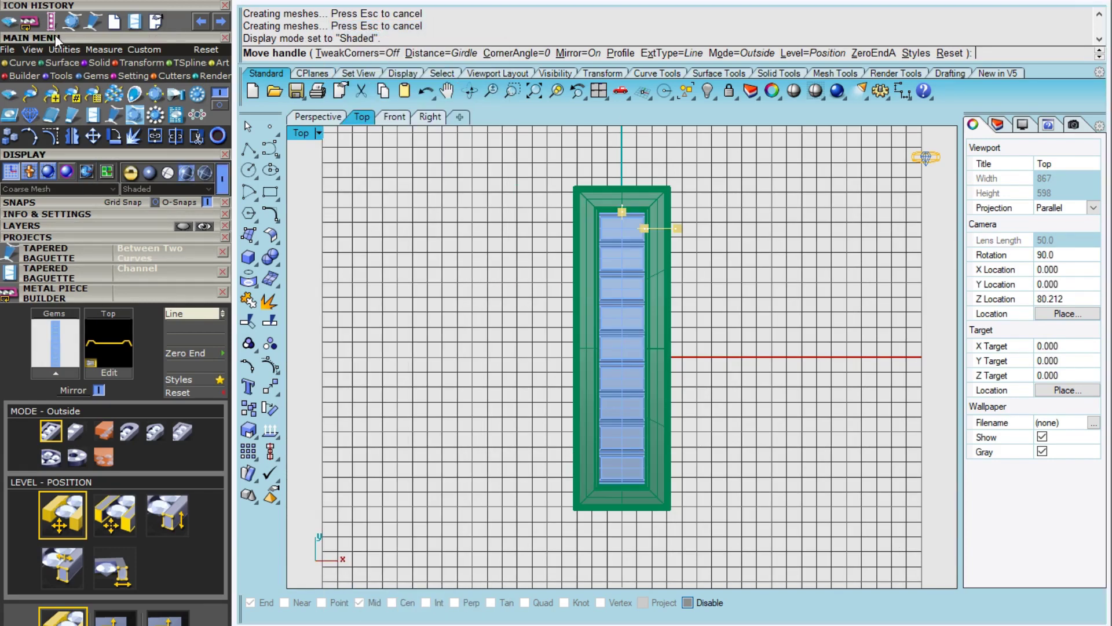
# Step: Set the metal piece's Gem End Offset to -0.6 mm and inspect the frame's fit around the gems
pyautogui.click(64, 37)
pyautogui.scroll(5, 649, 188)
pyautogui.scroll(4, 573, 247)
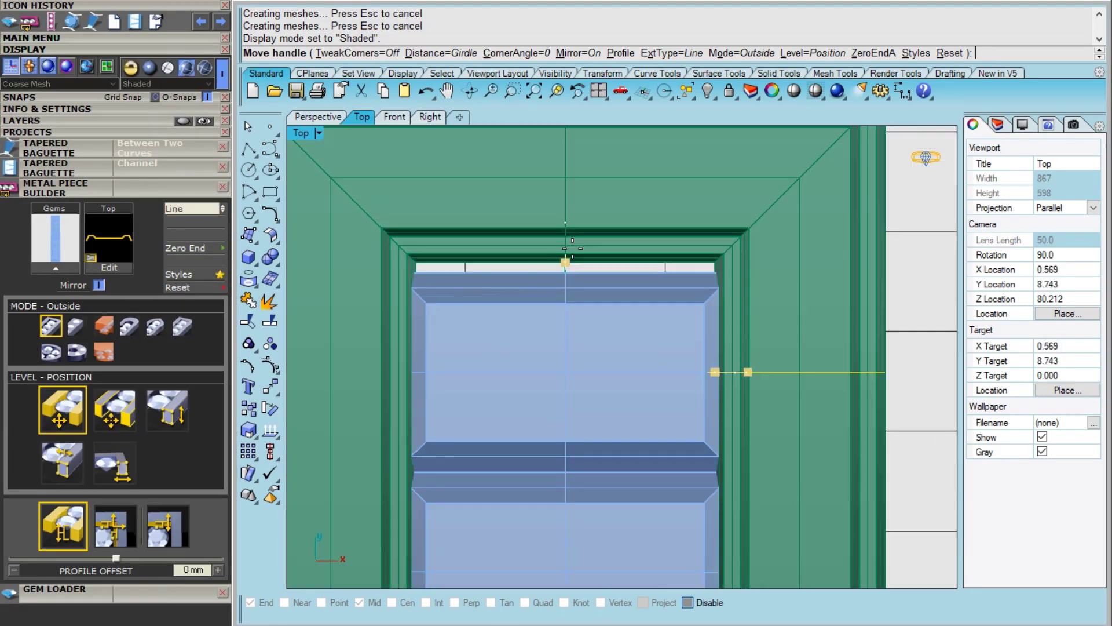
pyautogui.click(155, 527)
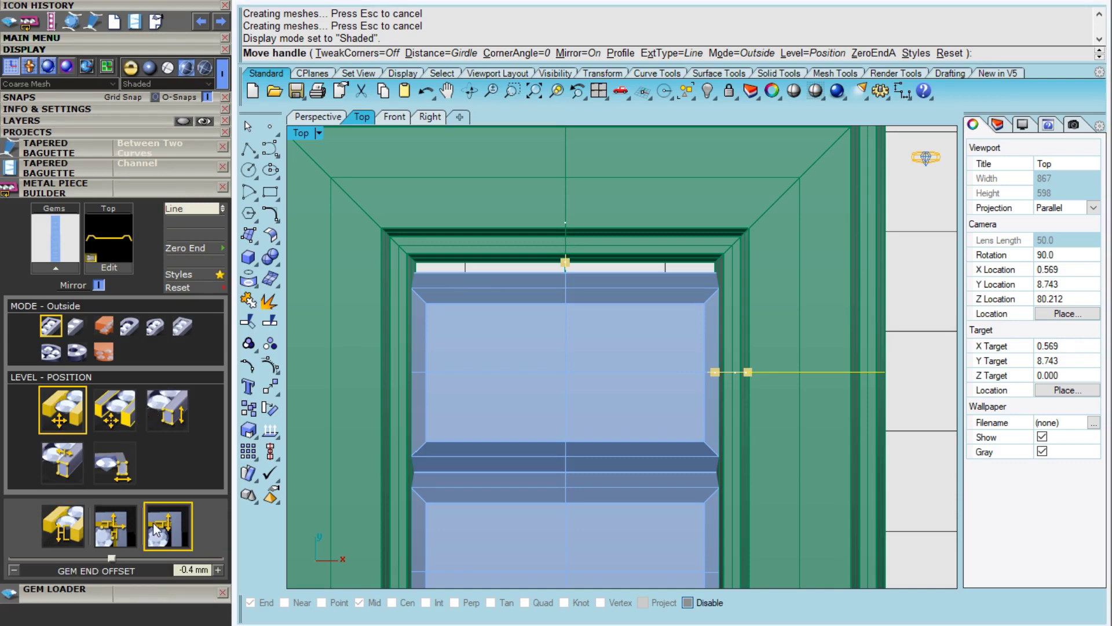
pyautogui.click(13, 569)
pyautogui.scroll(-5, 521, 385)
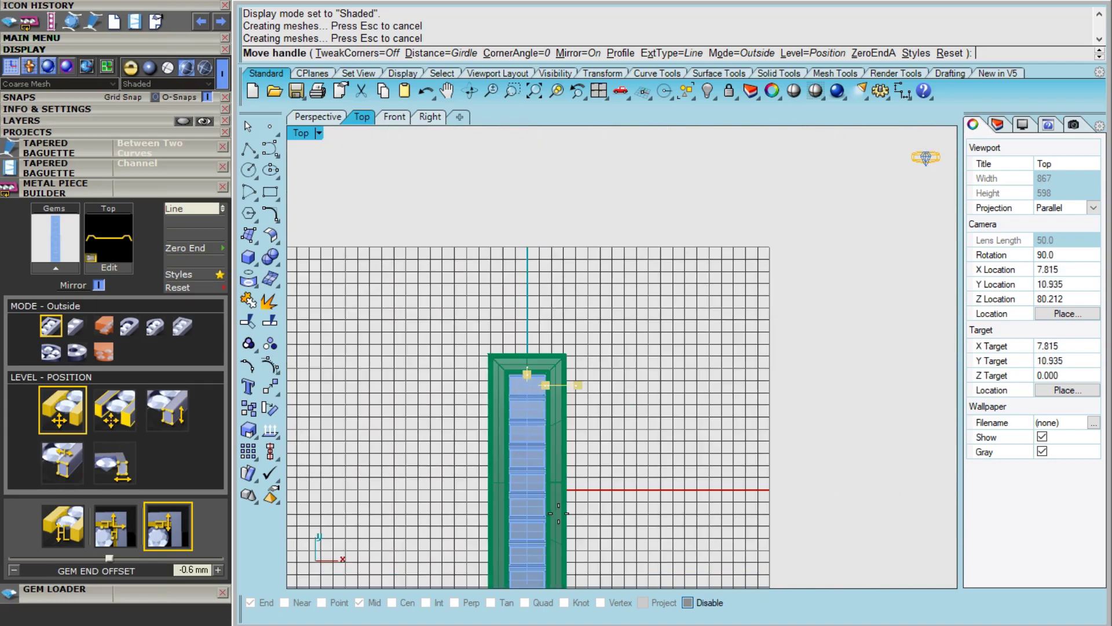
pyautogui.scroll(6, 536, 417)
pyautogui.scroll(-5, 549, 331)
pyautogui.scroll(5, 568, 287)
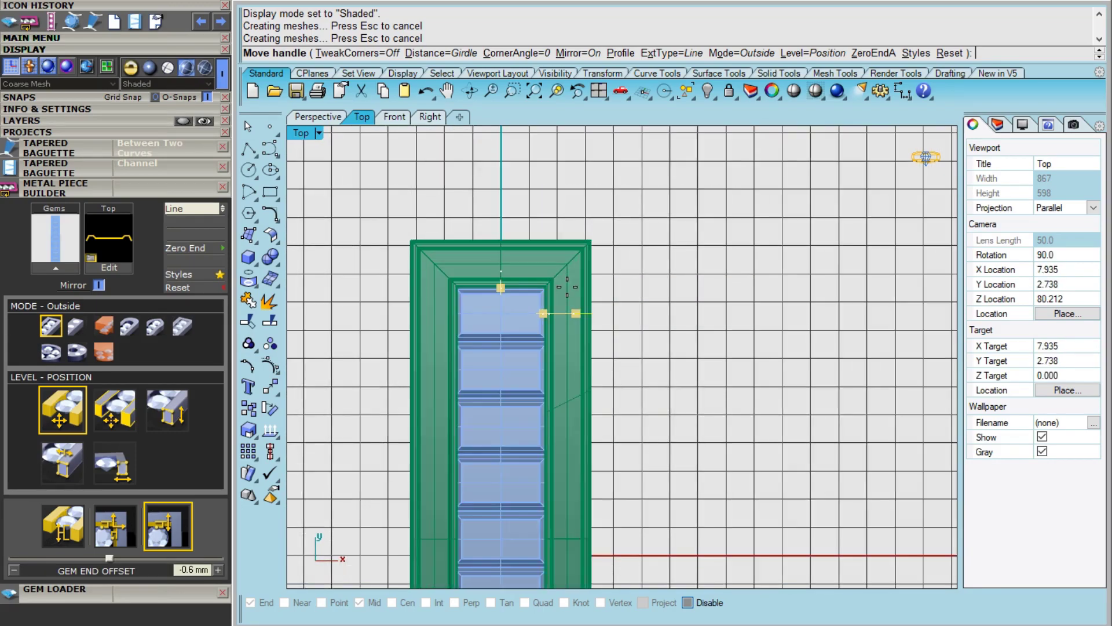
pyautogui.click(308, 119)
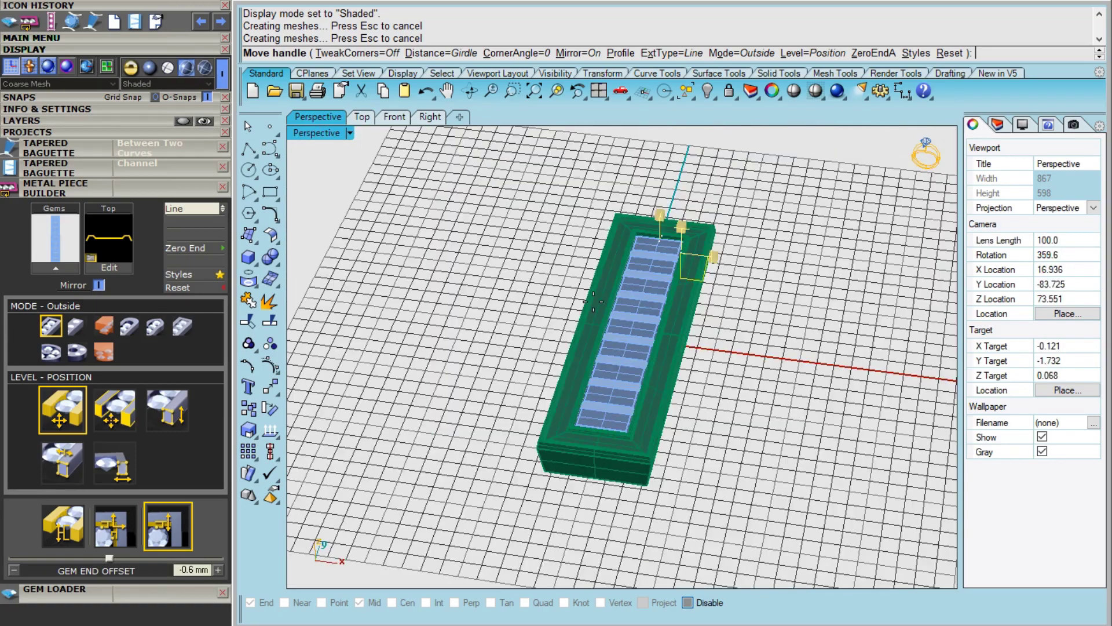
pyautogui.scroll(7, 666, 340)
pyautogui.moveTo(643, 354); pyautogui.dragTo(507, 332, button='right')
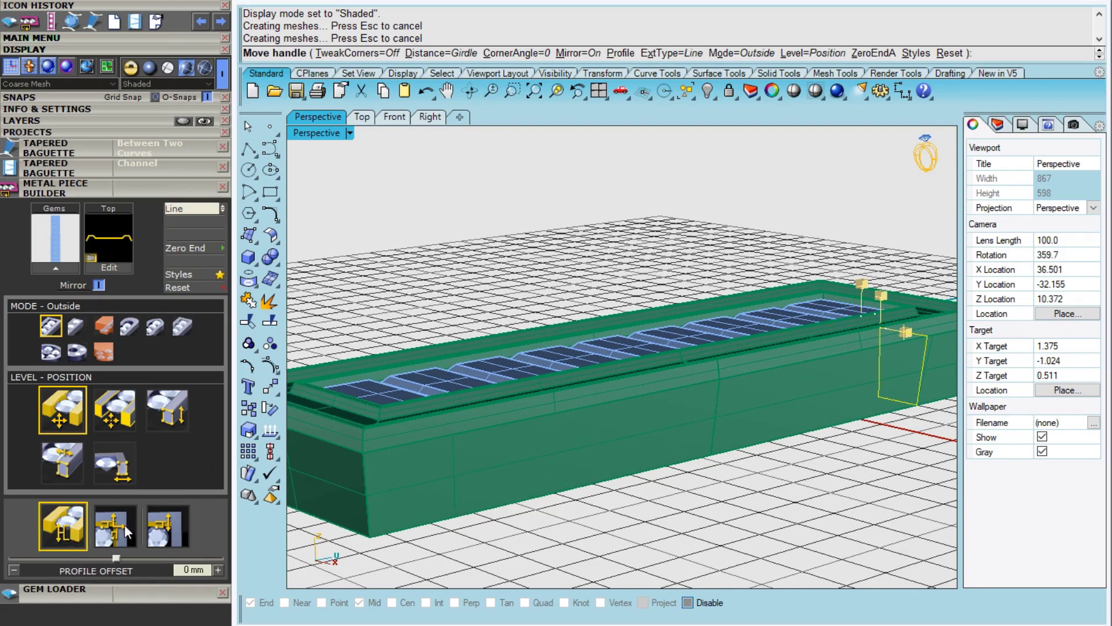
# Step: Try a Top Outside profile corner height of 0.3 mm on the metal piece
pyautogui.click(362, 116)
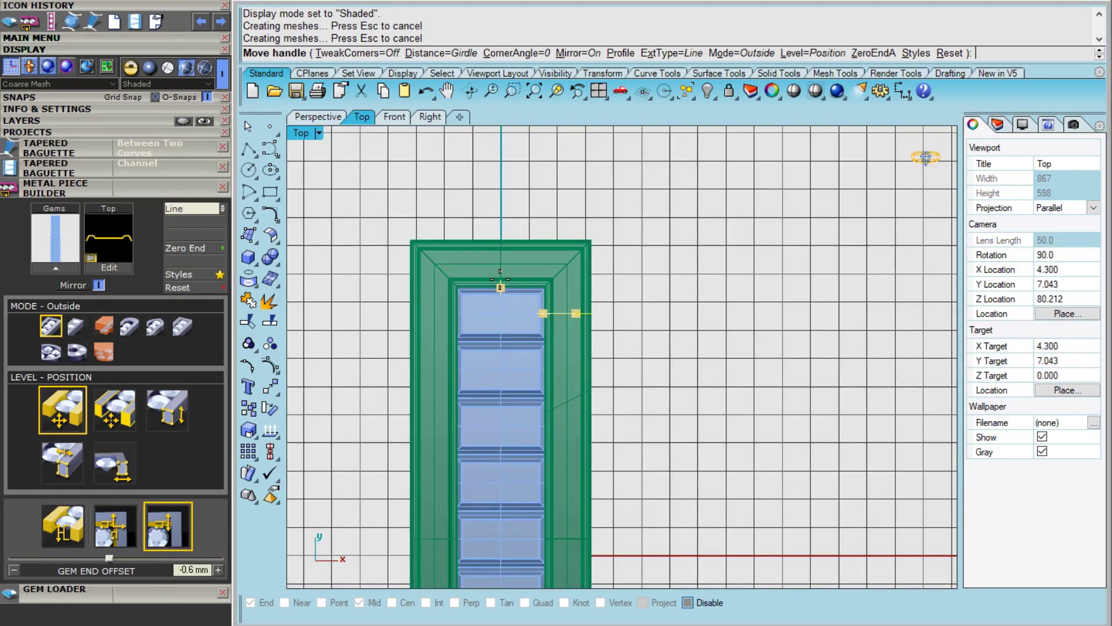
pyautogui.scroll(5, 566, 307)
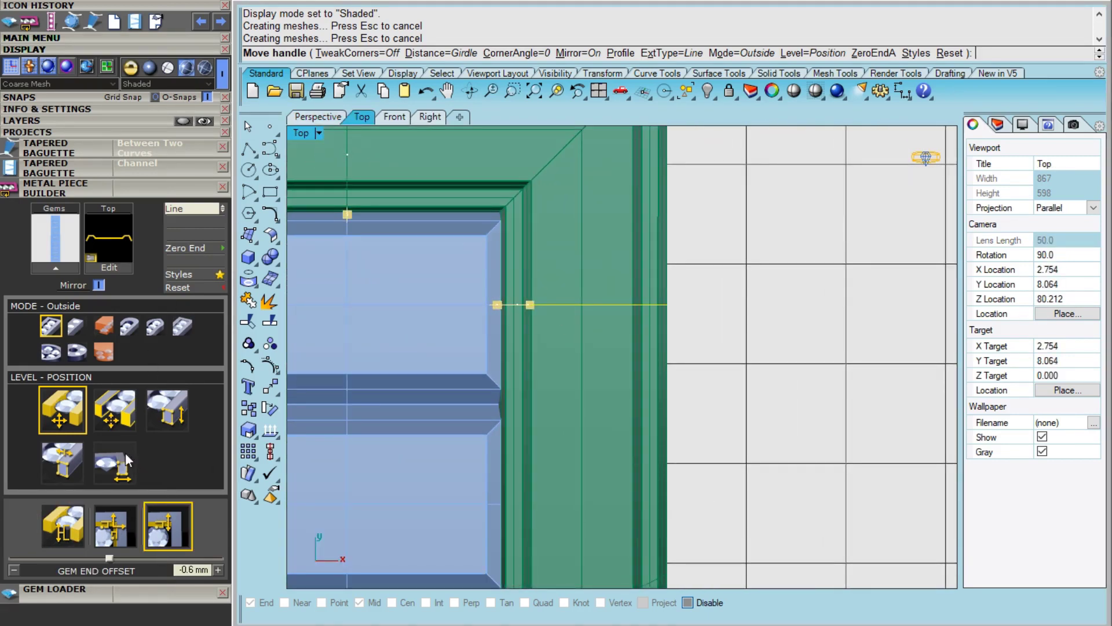
pyautogui.click(113, 420)
pyautogui.click(169, 417)
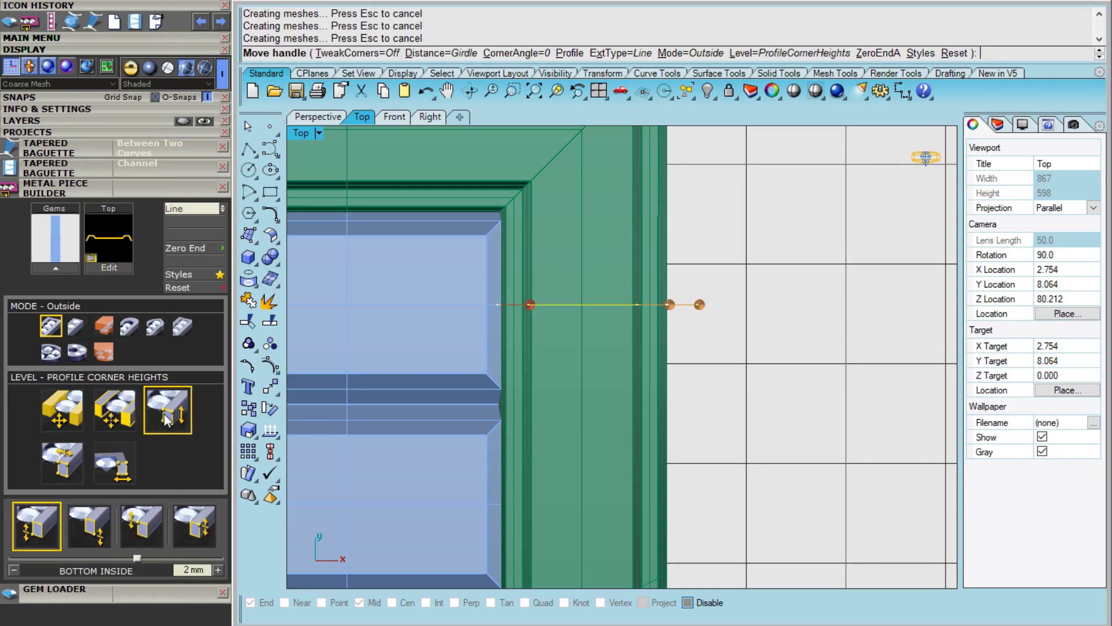
pyautogui.click(199, 528)
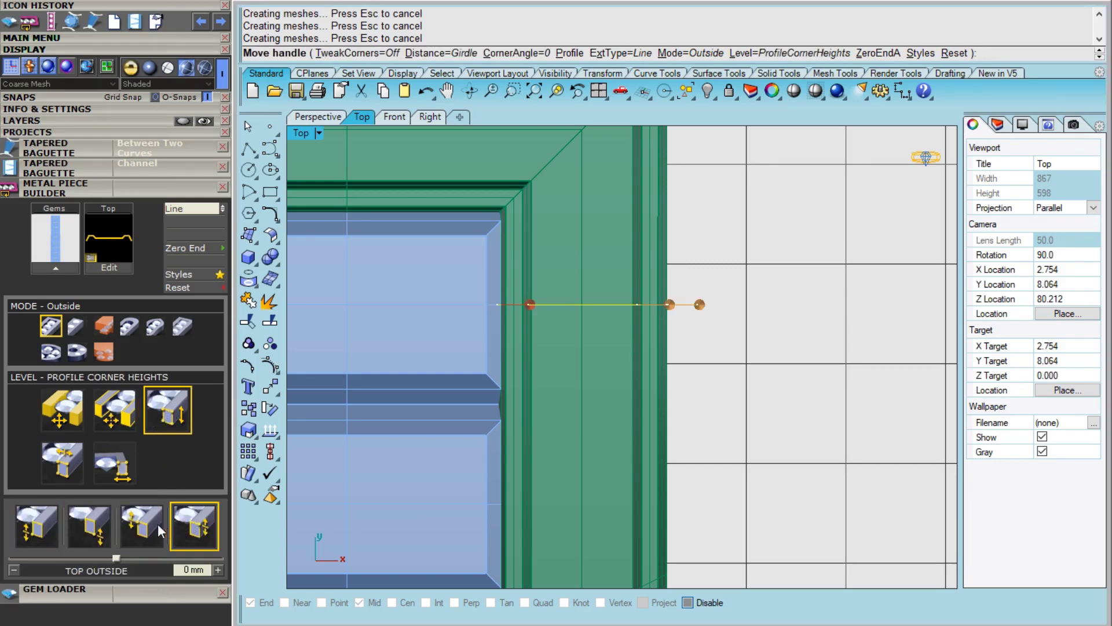
pyautogui.click(142, 531)
pyautogui.click(92, 529)
pyautogui.click(194, 527)
pyautogui.click(218, 570)
pyautogui.click(220, 569)
pyautogui.click(220, 570)
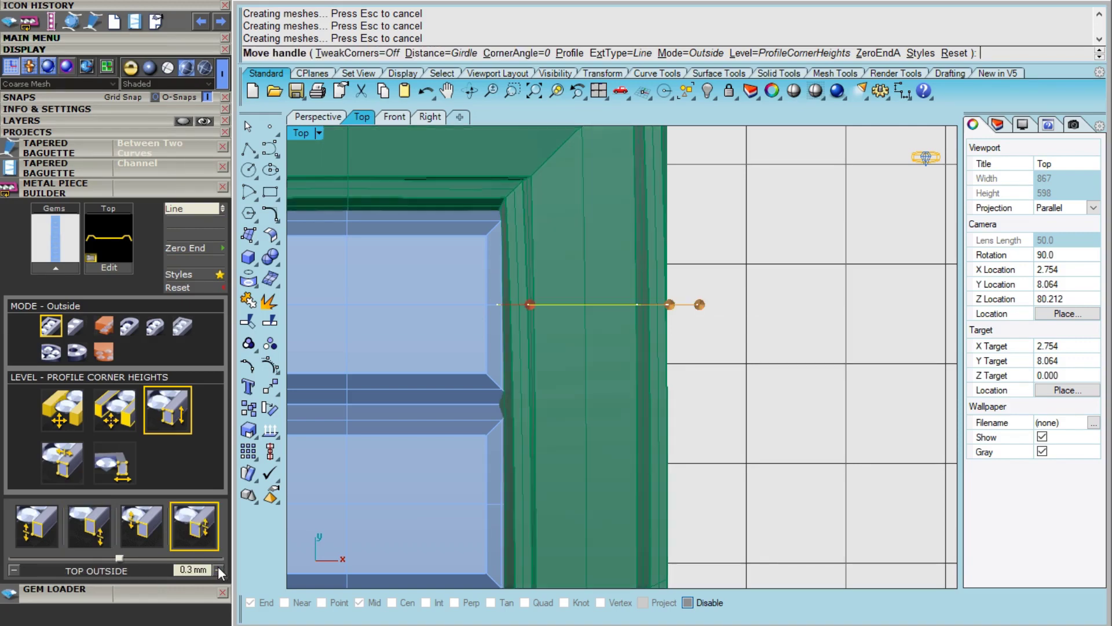
pyautogui.scroll(-3, 658, 382)
pyautogui.scroll(-3, 658, 381)
pyautogui.scroll(8, 579, 336)
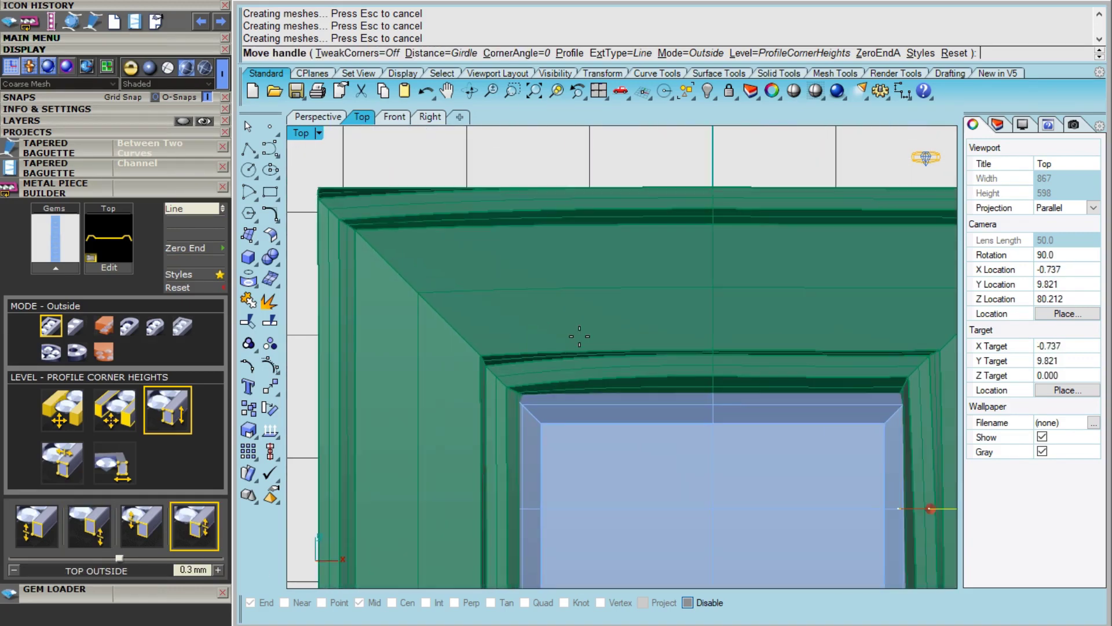
# Step: Set the Top Outside profile corner height back to 0 mm and finish building the metal piece
pyautogui.click(14, 570)
pyautogui.click(14, 570)
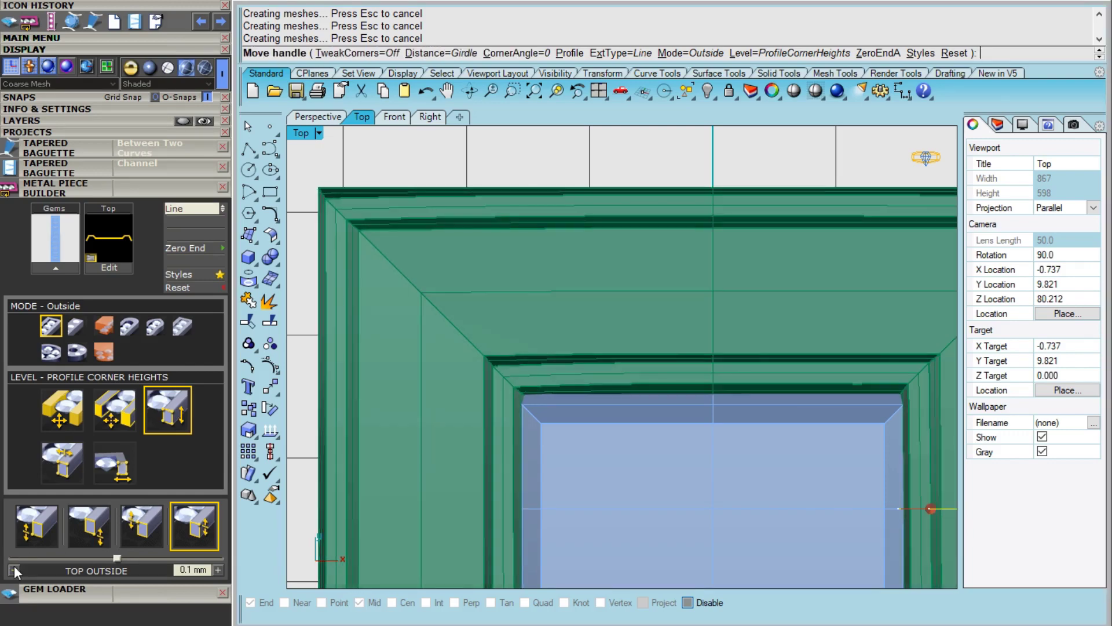
pyautogui.click(14, 570)
pyautogui.scroll(-2, 603, 307)
pyautogui.scroll(-10, 603, 307)
pyautogui.moveTo(659, 532); pyautogui.dragTo(659, 395, button='right')
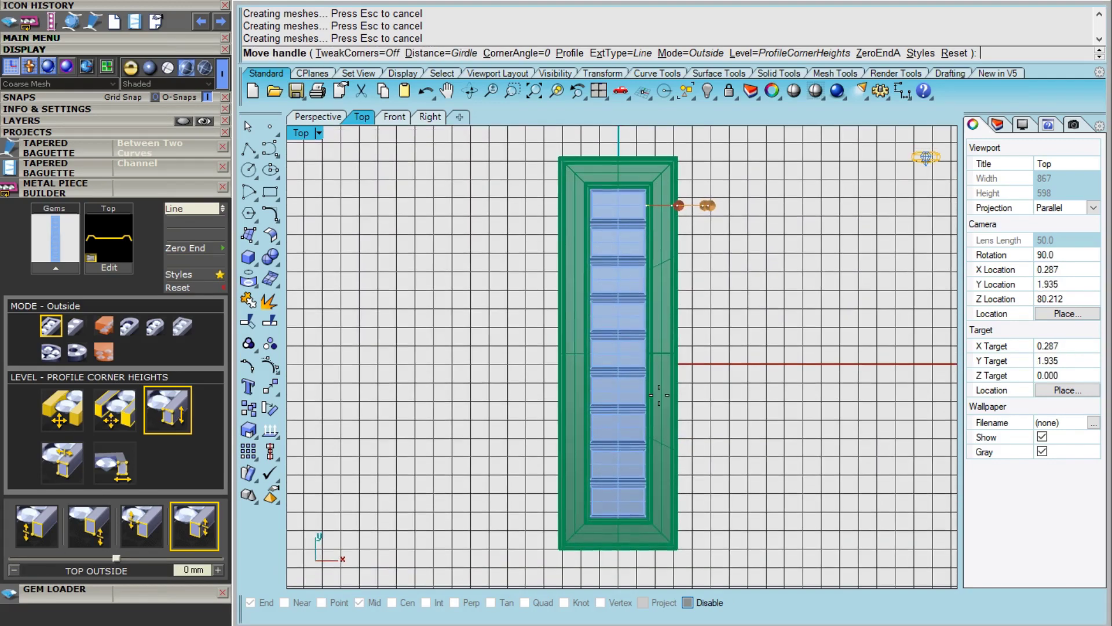
pyautogui.press('Return')
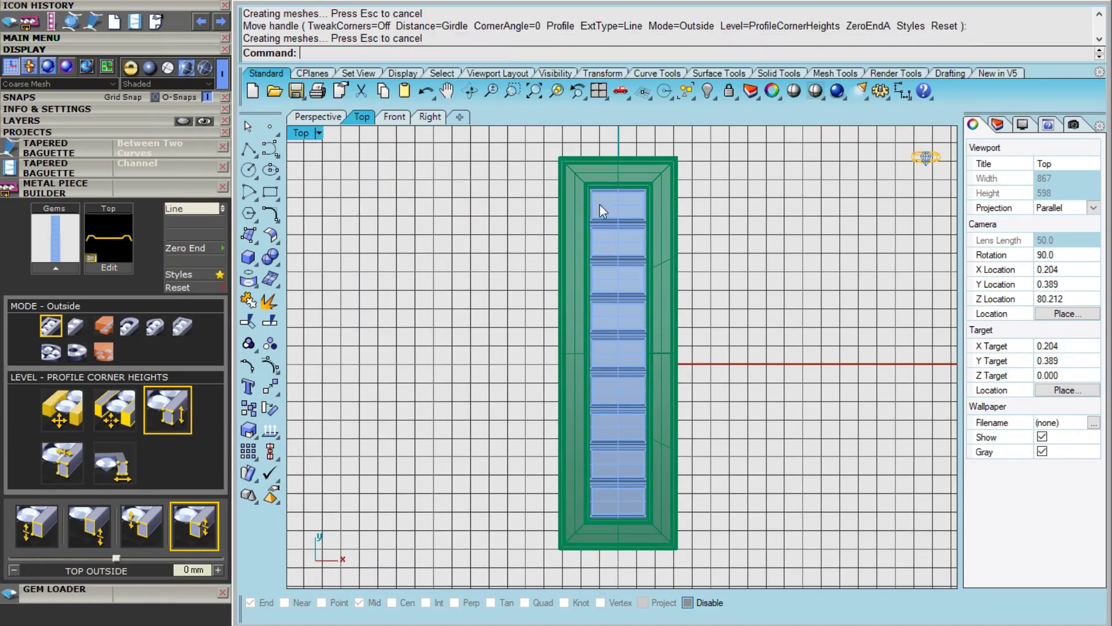
pyautogui.scroll(3, 645, 184)
pyautogui.click(533, 172)
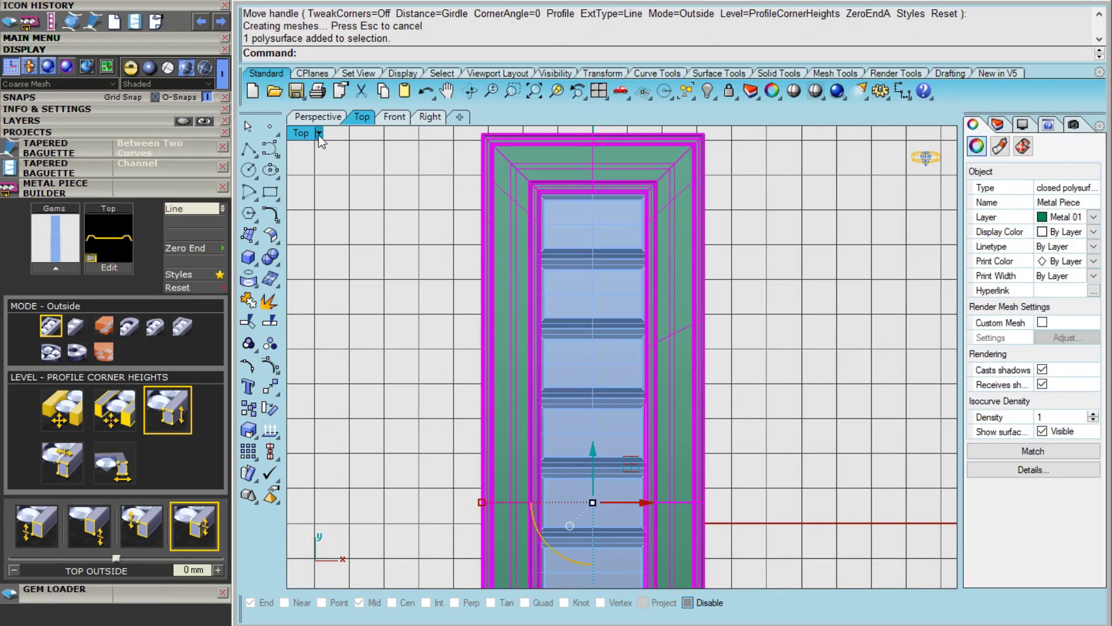
pyautogui.click(353, 276)
pyautogui.scroll(-3, 365, 289)
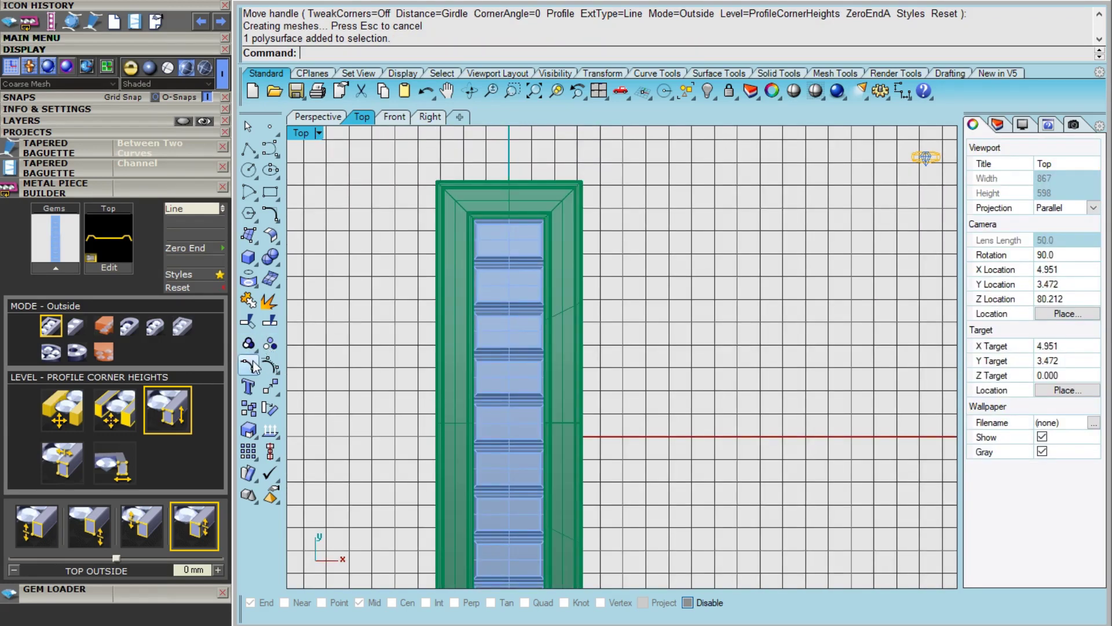
# Step: Try to extract a U-direction isocurve along the middle of the metal frame's left rail
pyautogui.click(255, 285)
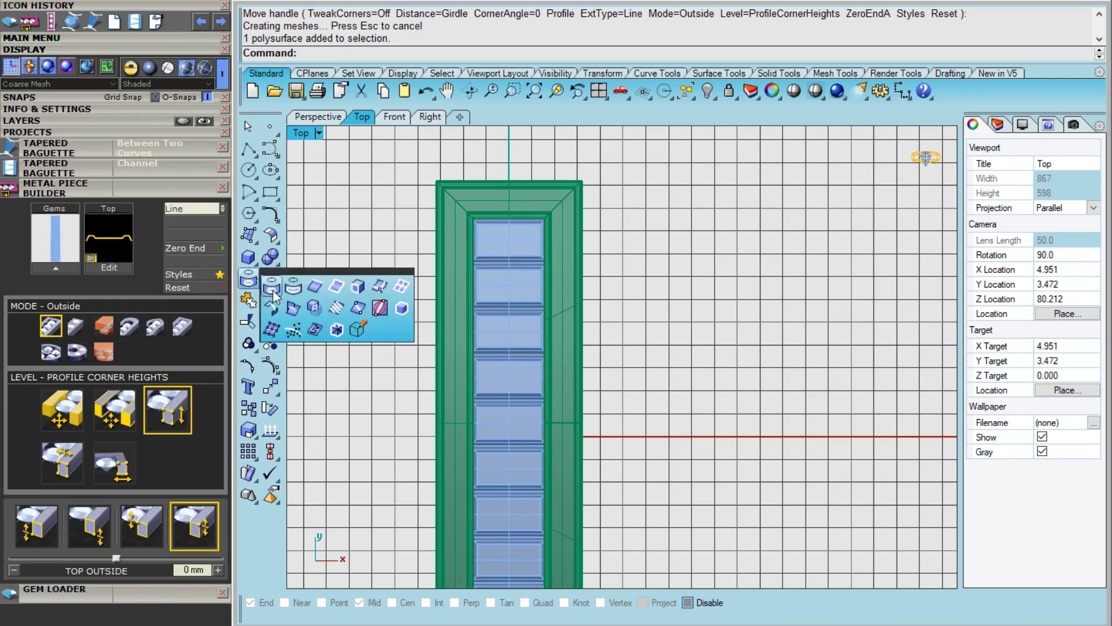
pyautogui.click(272, 290)
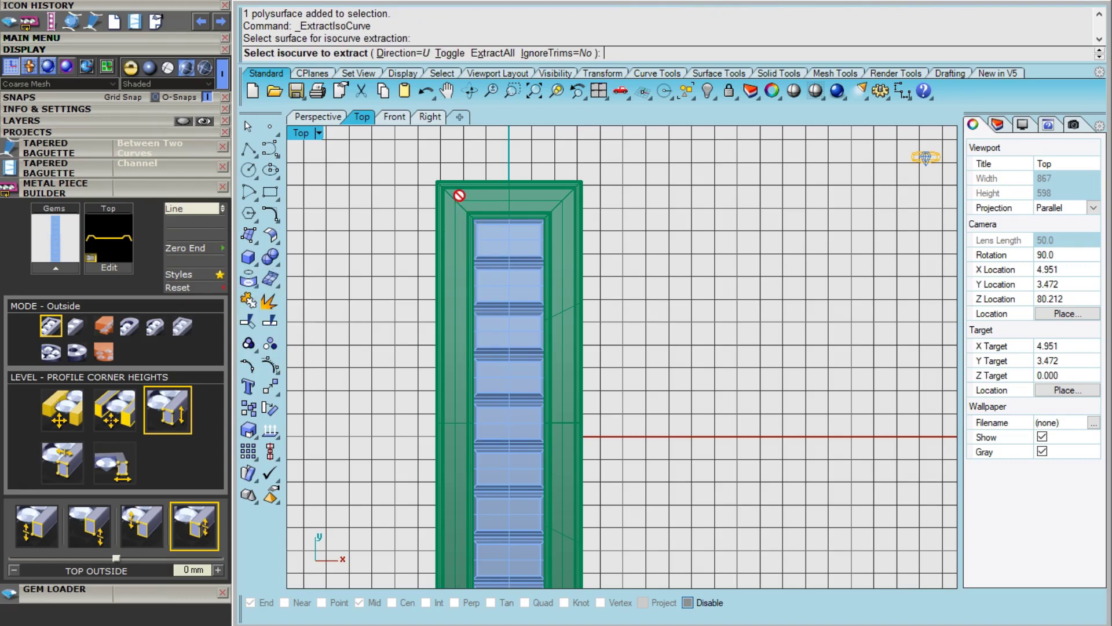
pyautogui.scroll(5, 458, 191)
pyautogui.moveTo(479, 392); pyautogui.dragTo(458, 291, button='right')
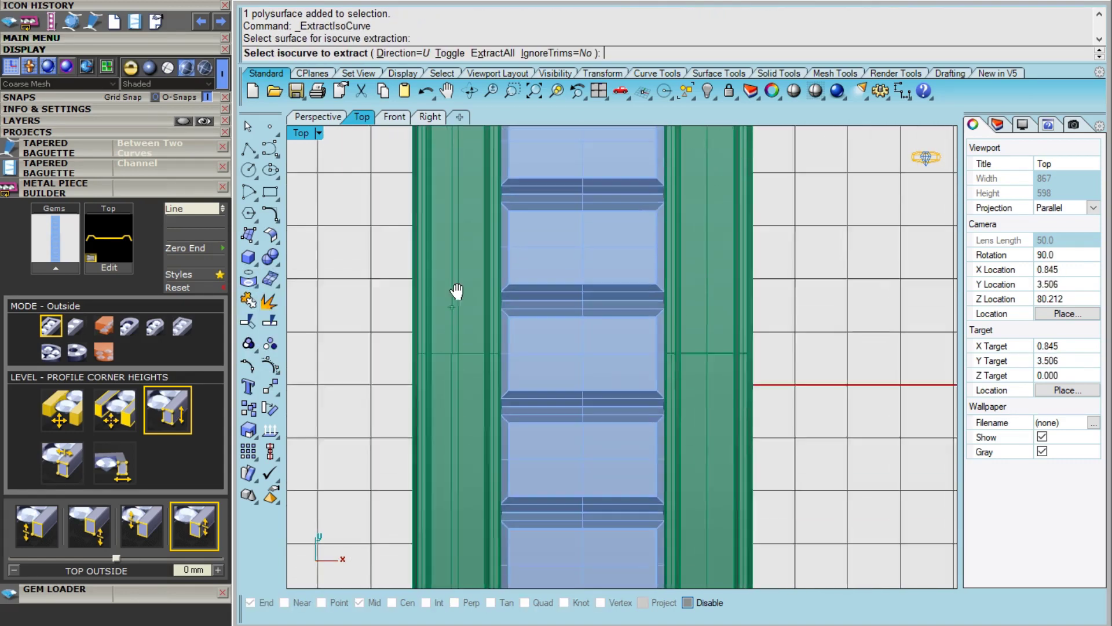
pyautogui.scroll(5, 457, 292)
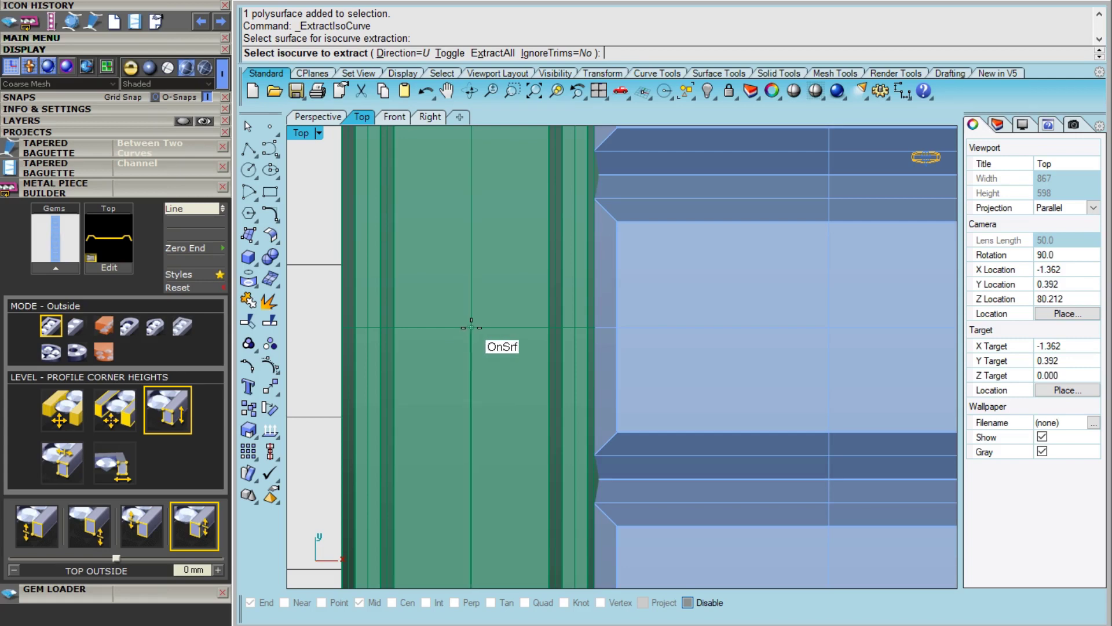
pyautogui.click(471, 327)
pyautogui.scroll(-12, 471, 327)
pyautogui.rightClick(707, 335)
# Step: Extract a U-direction isocurve along the middle of the frame's right rail, using ExtractIsoCurve
pyautogui.rightClick(682, 316)
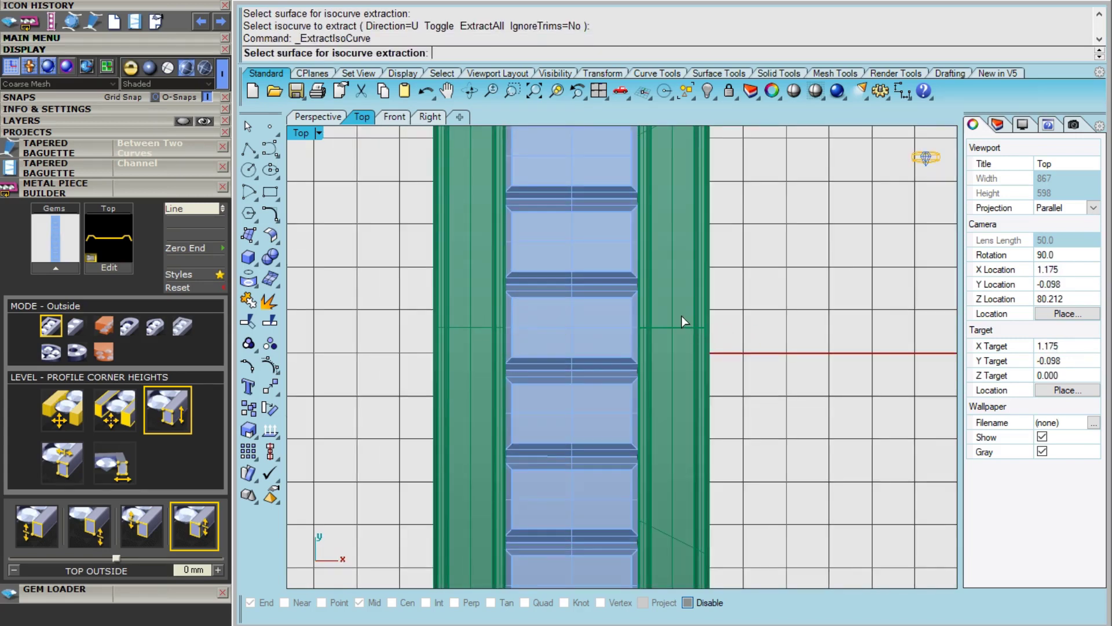
pyautogui.click(683, 322)
pyautogui.scroll(5, 679, 323)
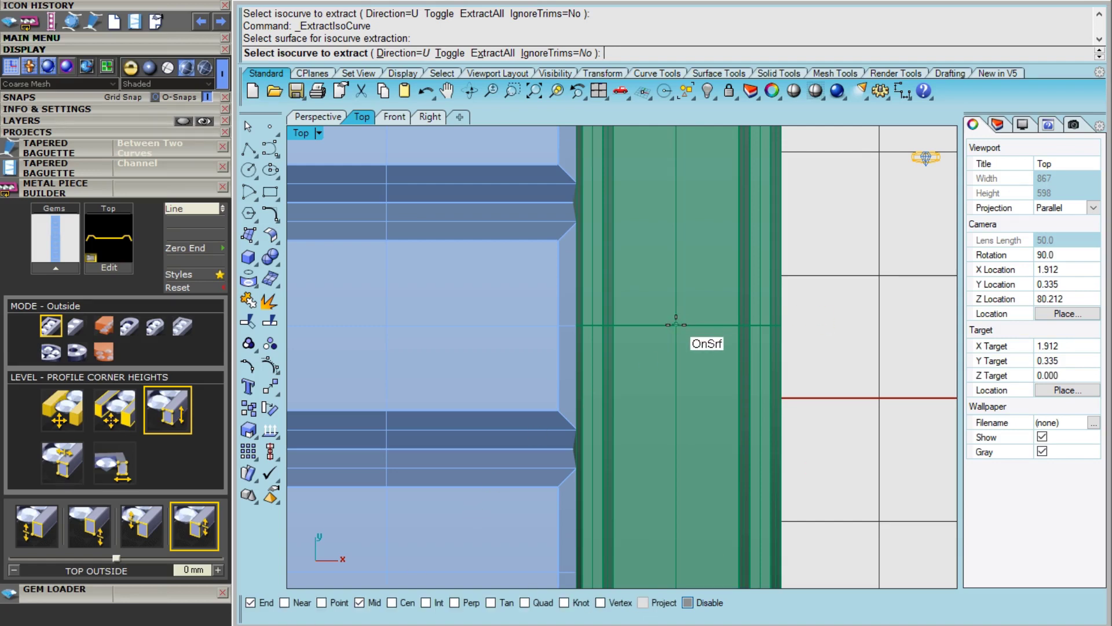
pyautogui.click(679, 332)
pyautogui.rightClick(679, 332)
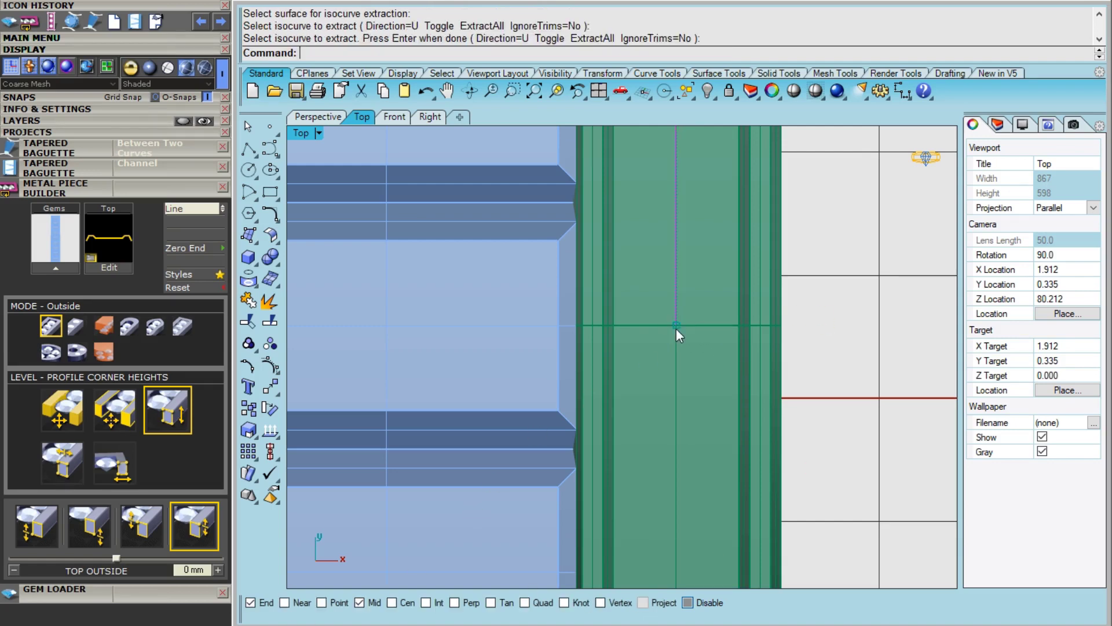
# Step: Move the extracted isocurve to User Layer 01
pyautogui.click(997, 125)
pyautogui.click(1005, 239)
pyautogui.rightClick(1005, 240)
pyautogui.click(994, 507)
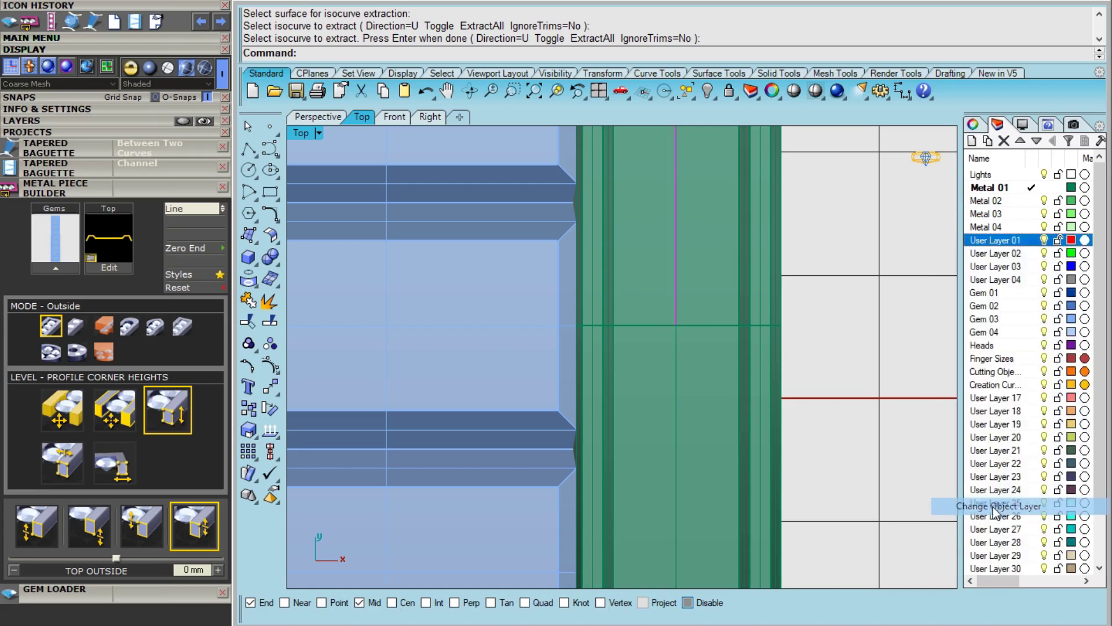
# Step: Place a row of round gems along the isocurve on the frame's right rail with Gem on Curve
pyautogui.scroll(-6, 695, 364)
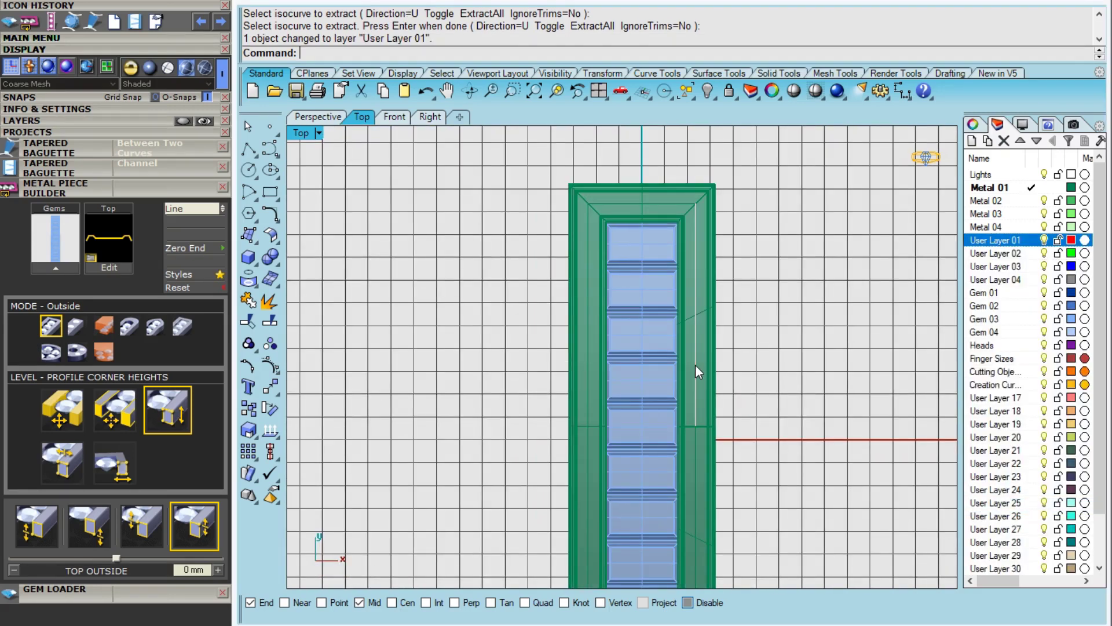
pyautogui.click(695, 363)
pyautogui.click(44, 188)
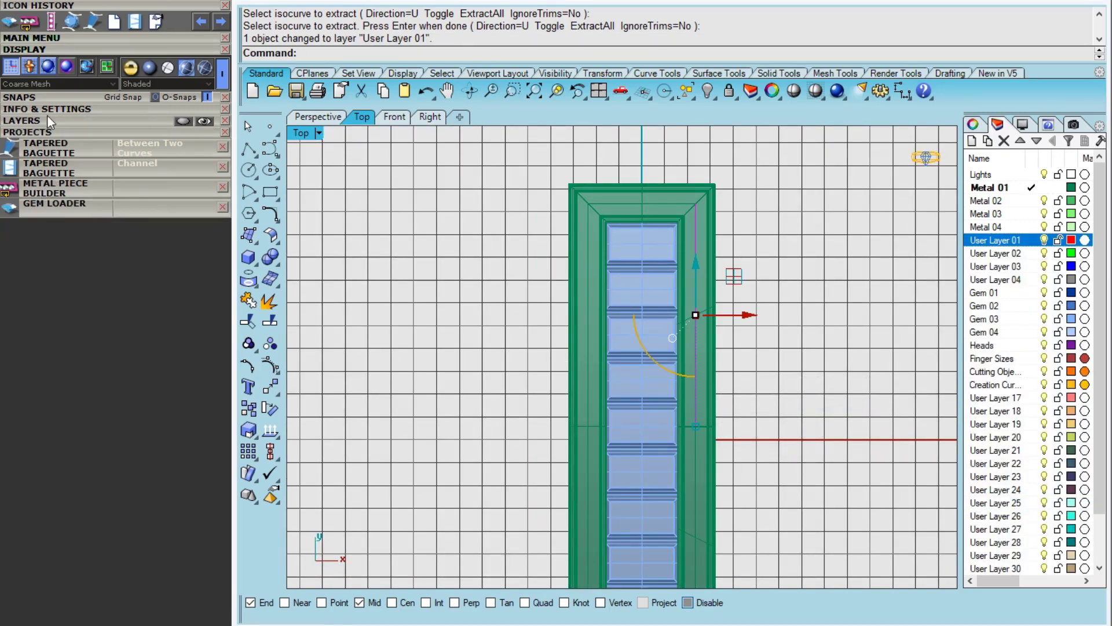
pyautogui.click(32, 39)
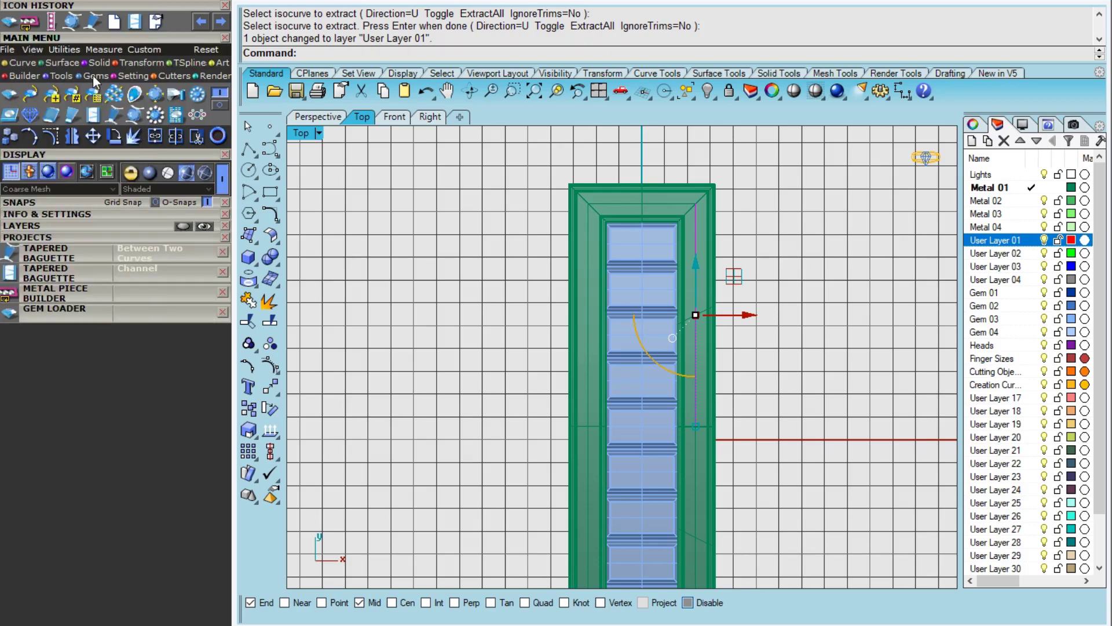
pyautogui.click(33, 97)
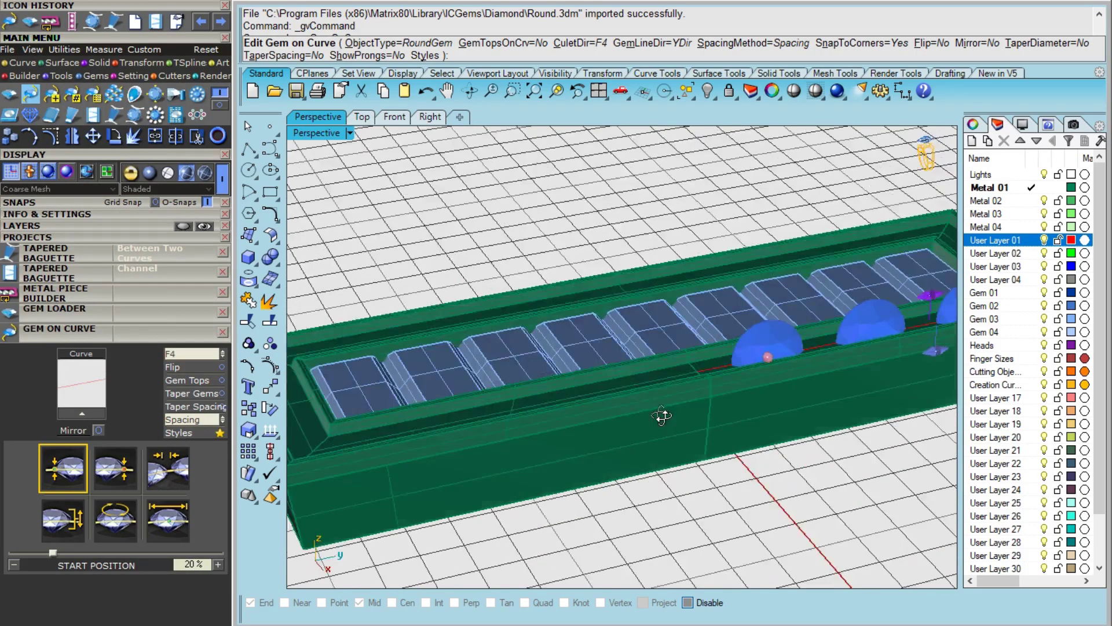
# Step: Set the gems' culet direction to Object and orient them to the rail's top surface
pyautogui.click(187, 354)
pyautogui.moveTo(686, 392); pyautogui.dragTo(688, 417, button='right')
pyautogui.scroll(5, 717, 389)
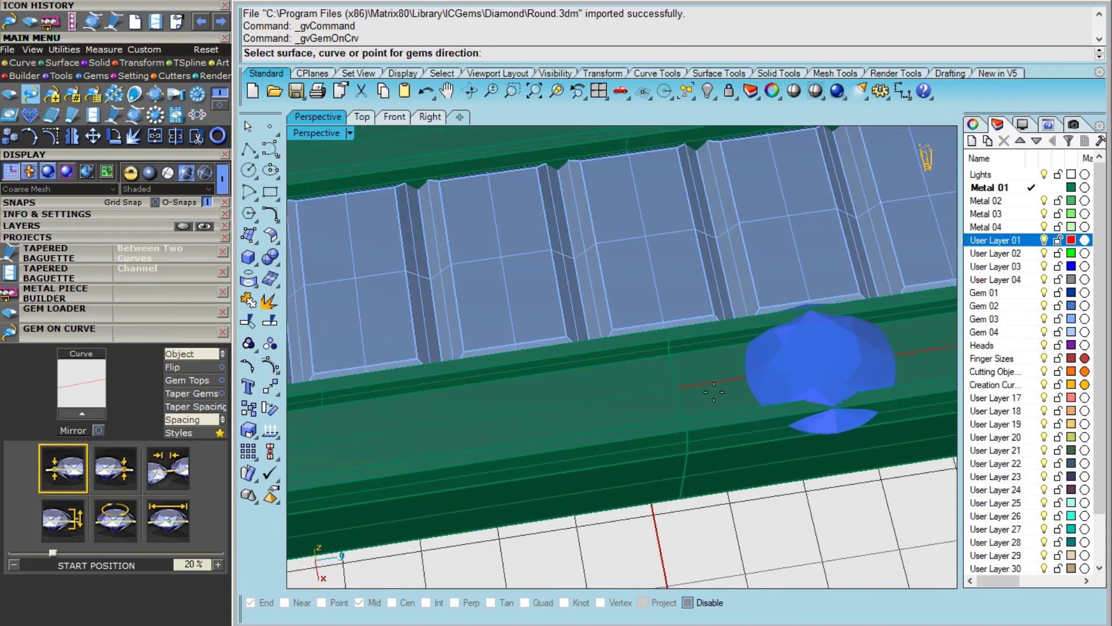
pyautogui.click(710, 398)
pyautogui.scroll(-5, 710, 398)
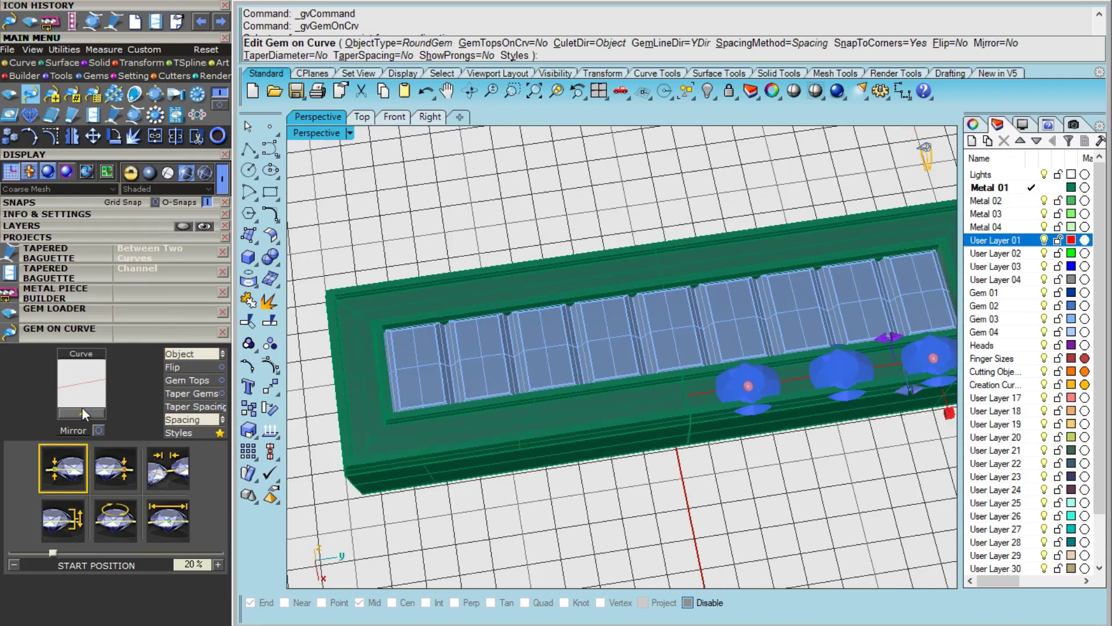
# Step: Set the start size of the round gems to 1 mm
pyautogui.click(168, 520)
pyautogui.scroll(-1, 139, 539)
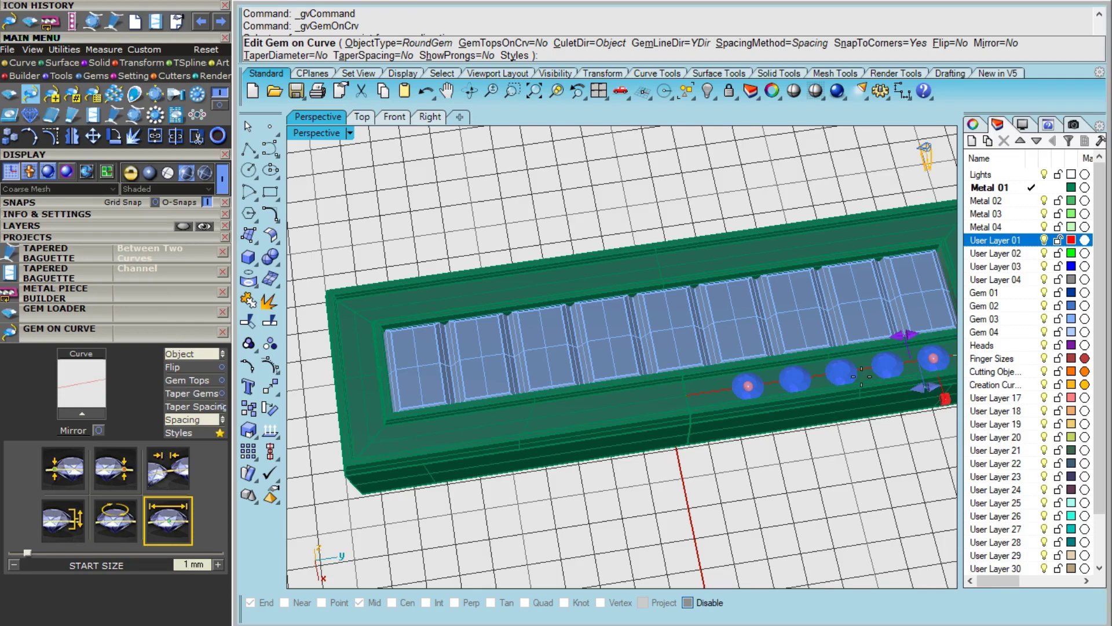
pyautogui.scroll(3, 491, 398)
# Step: Extend the round gem row over the full length of the curve, with the end position at 100%
pyautogui.click(69, 469)
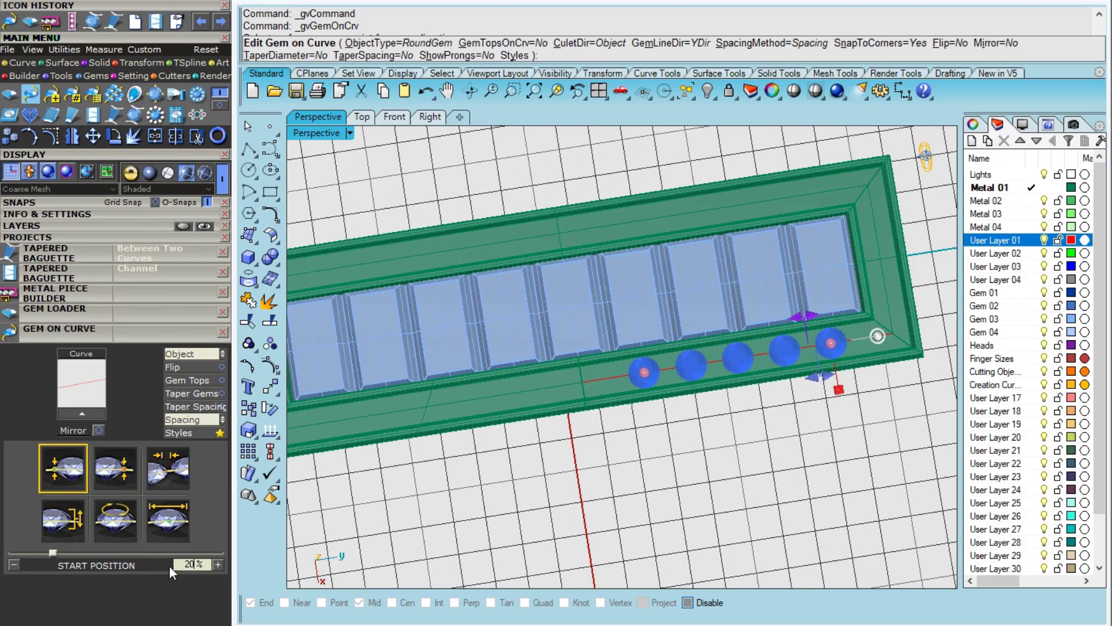
pyautogui.click(115, 468)
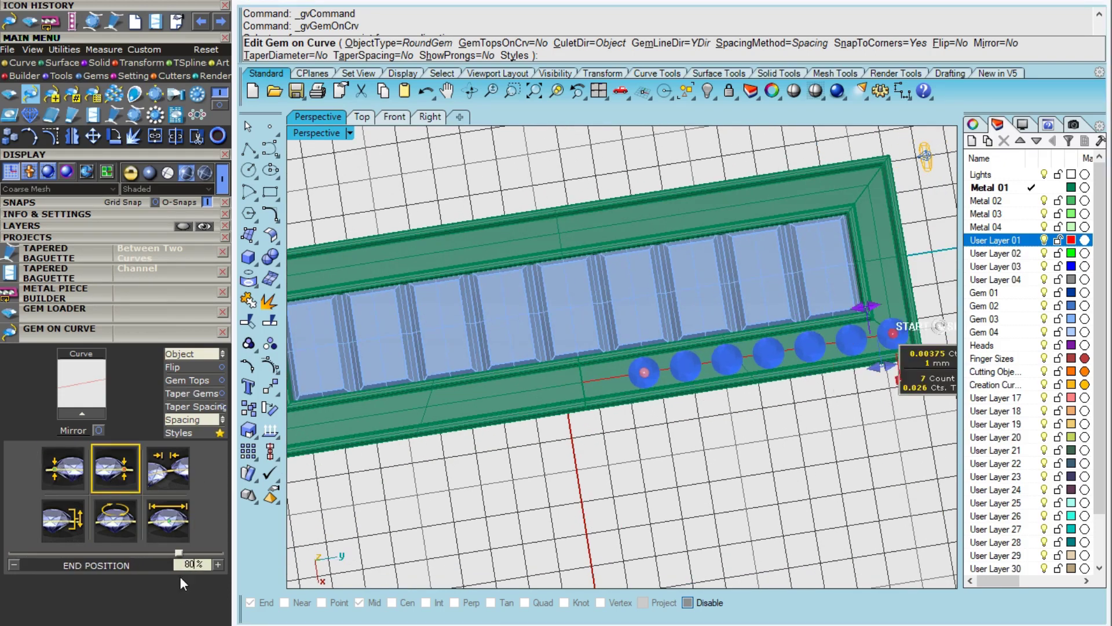
pyautogui.press('Return')
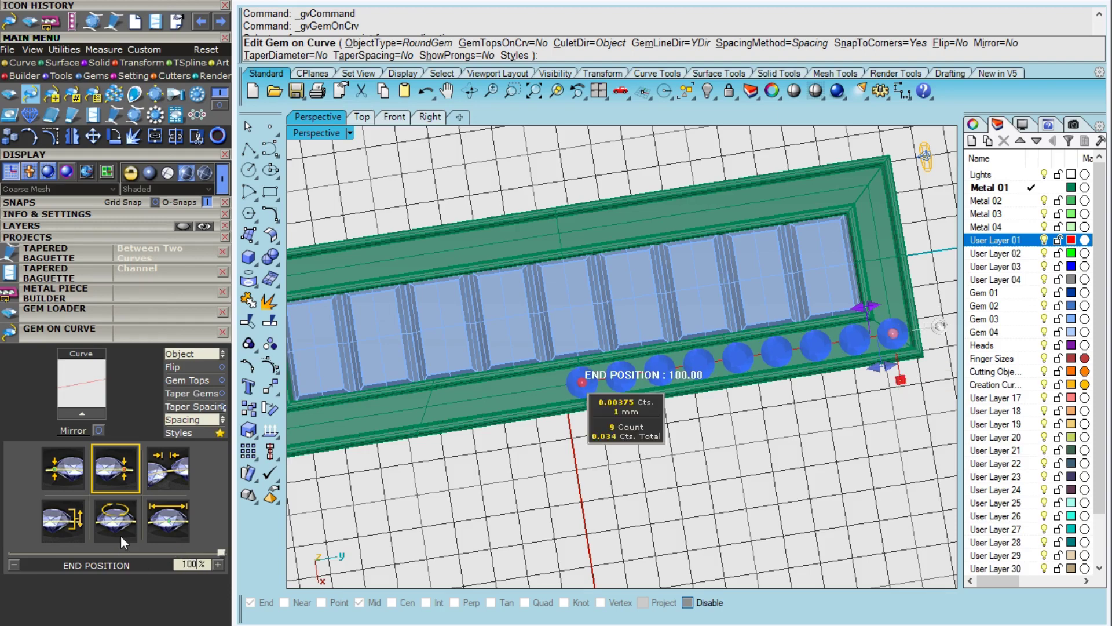
# Step: Switch the gem spacing method to Fixed and reverse the row with start position 100% and end position 0%
pyautogui.moveTo(510, 409); pyautogui.dragTo(747, 399, button='right')
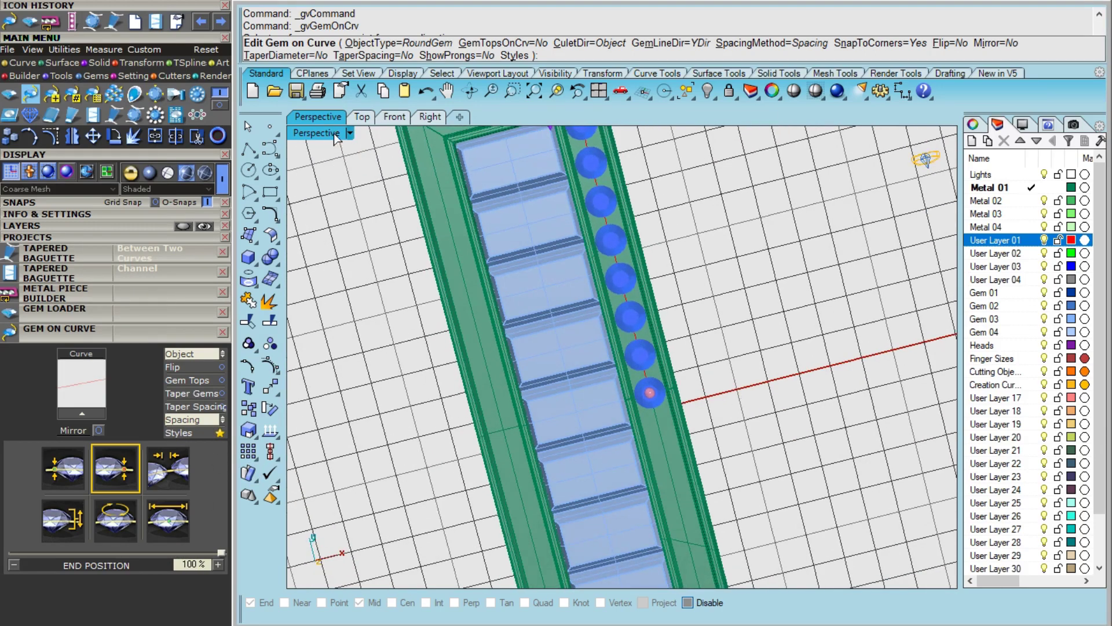
pyautogui.click(373, 119)
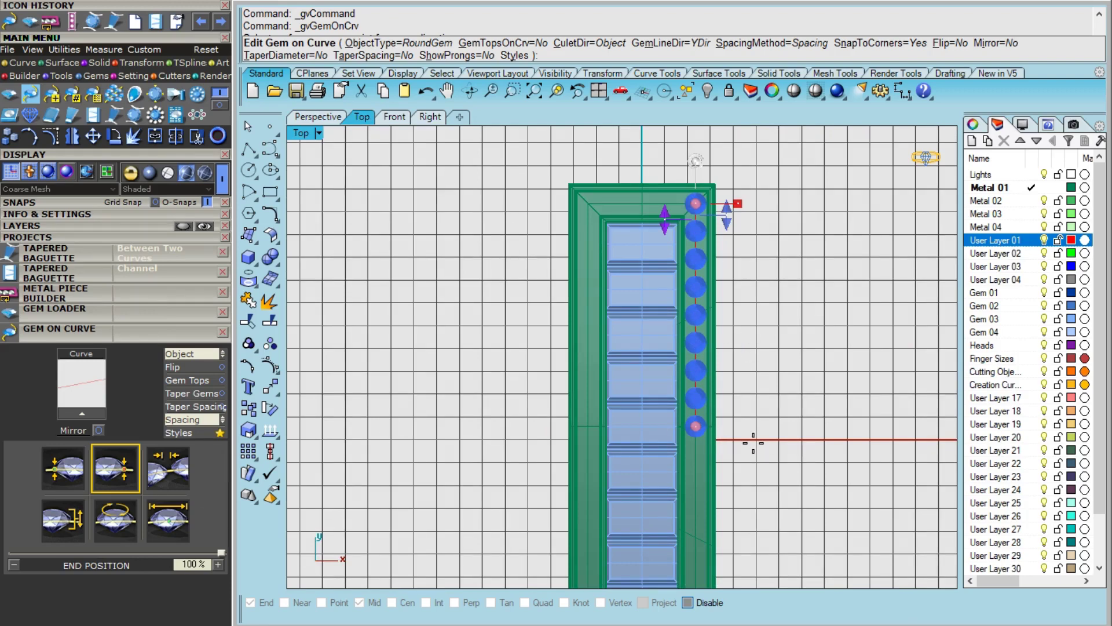
pyautogui.scroll(4, 753, 442)
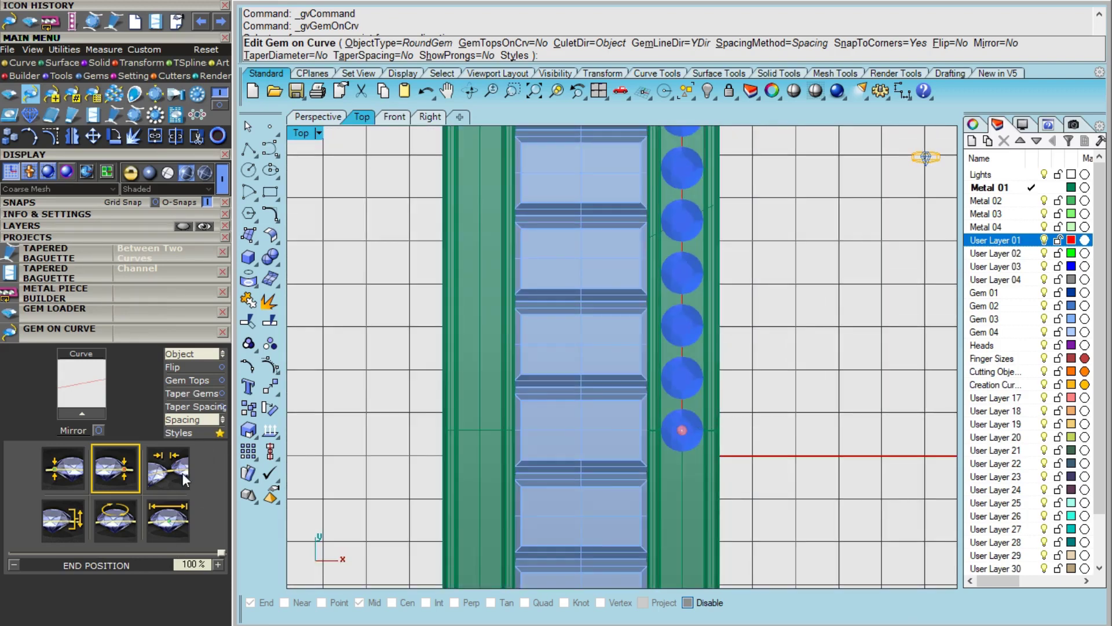
pyautogui.click(194, 419)
pyautogui.click(194, 419)
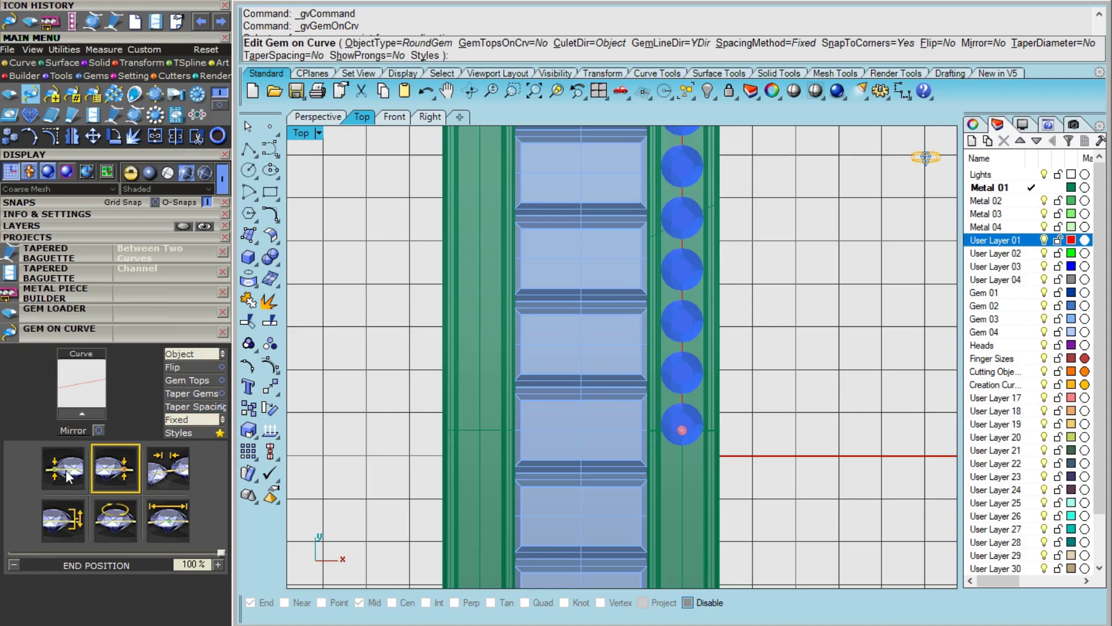
pyautogui.click(67, 474)
pyautogui.write('1')
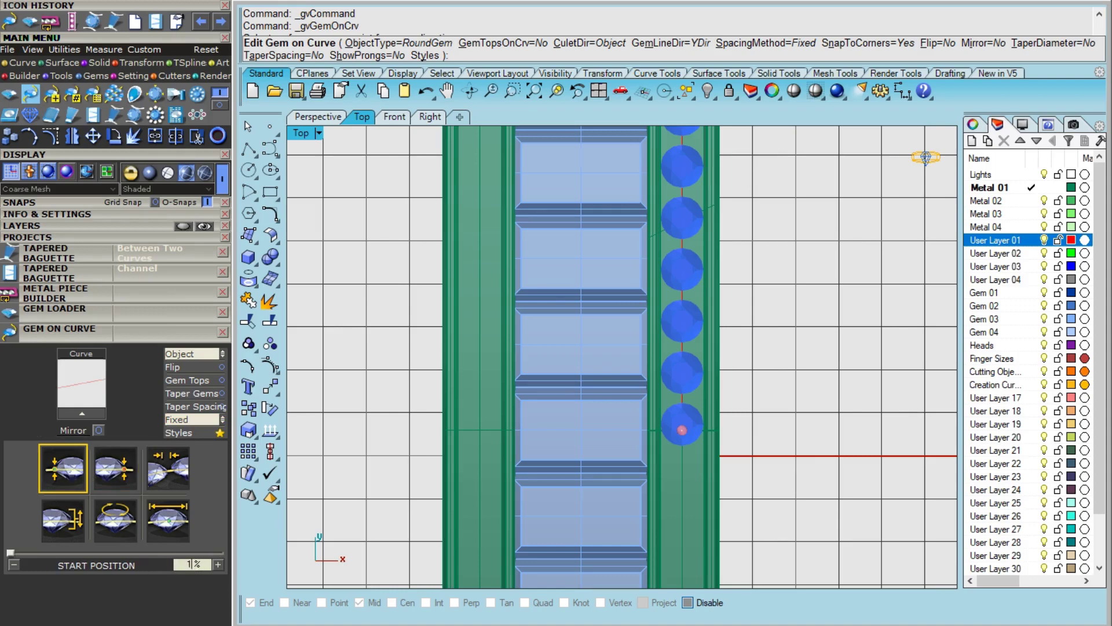
pyautogui.write('00')
pyautogui.click(134, 474)
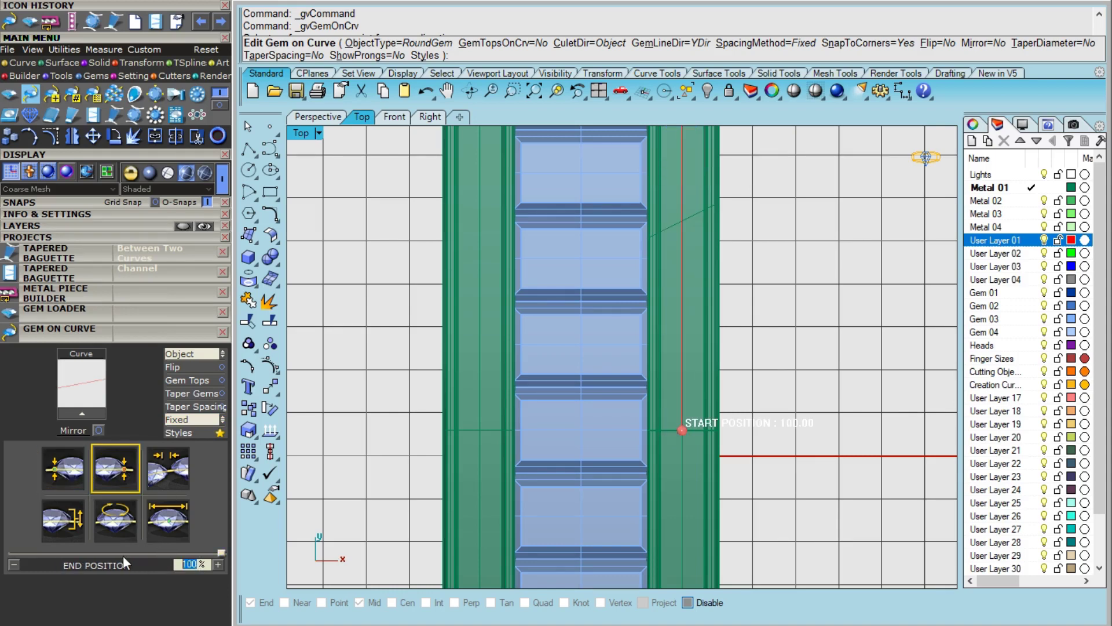
pyautogui.write('0')
pyautogui.scroll(-8, 708, 539)
pyautogui.scroll(10, 718, 365)
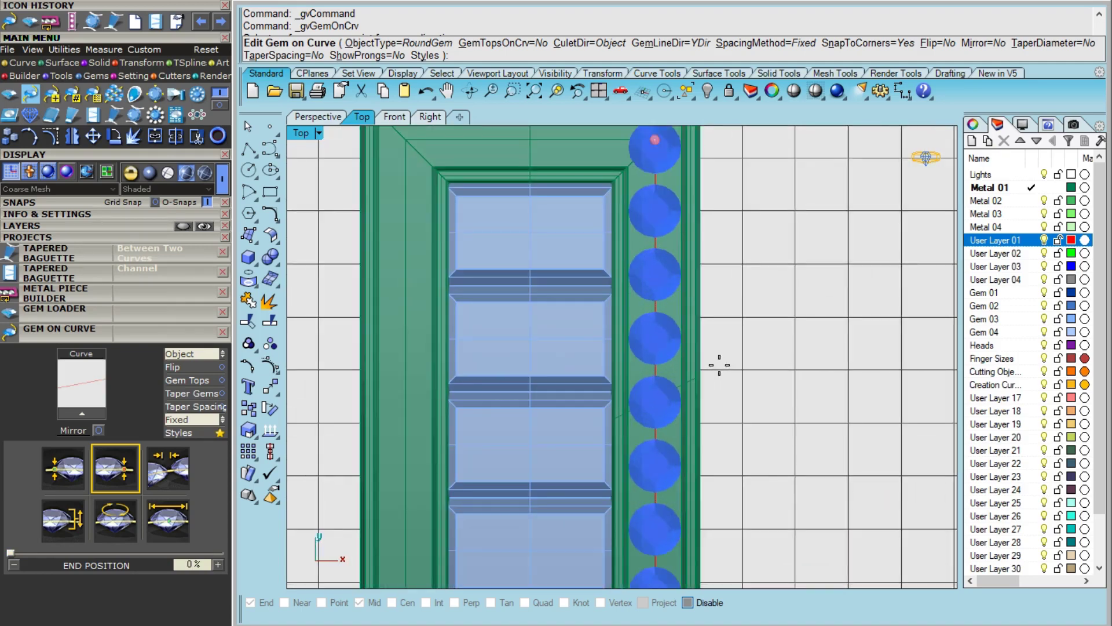
# Step: Try reducing the gem spacing step by step to 0.15 mm and check the row at the frame's corner
pyautogui.click(163, 527)
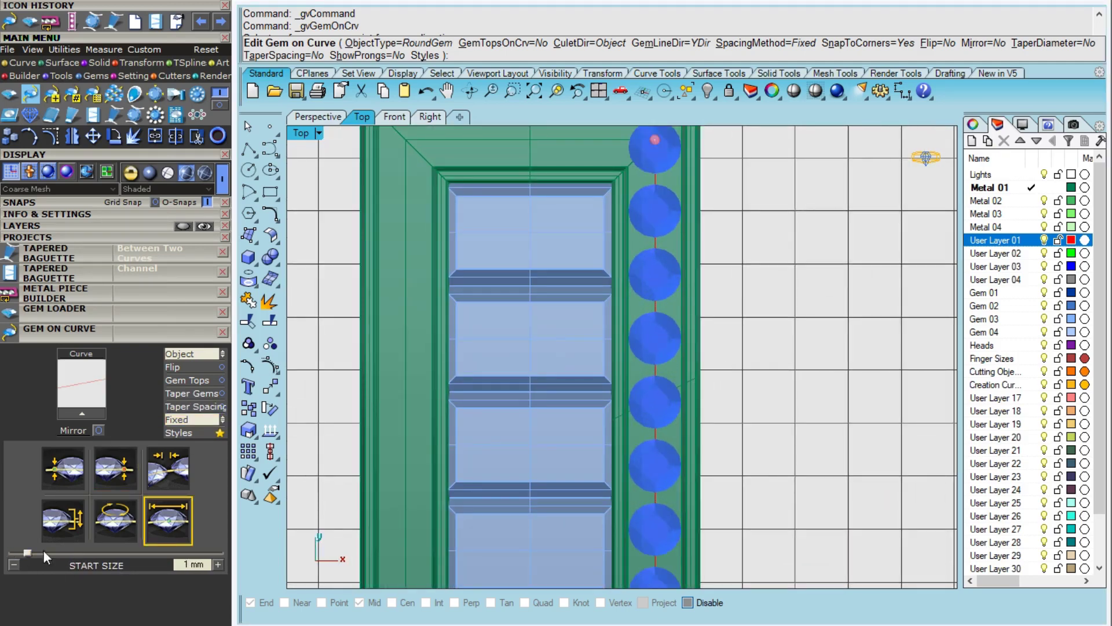
pyautogui.click(168, 468)
pyautogui.click(14, 564)
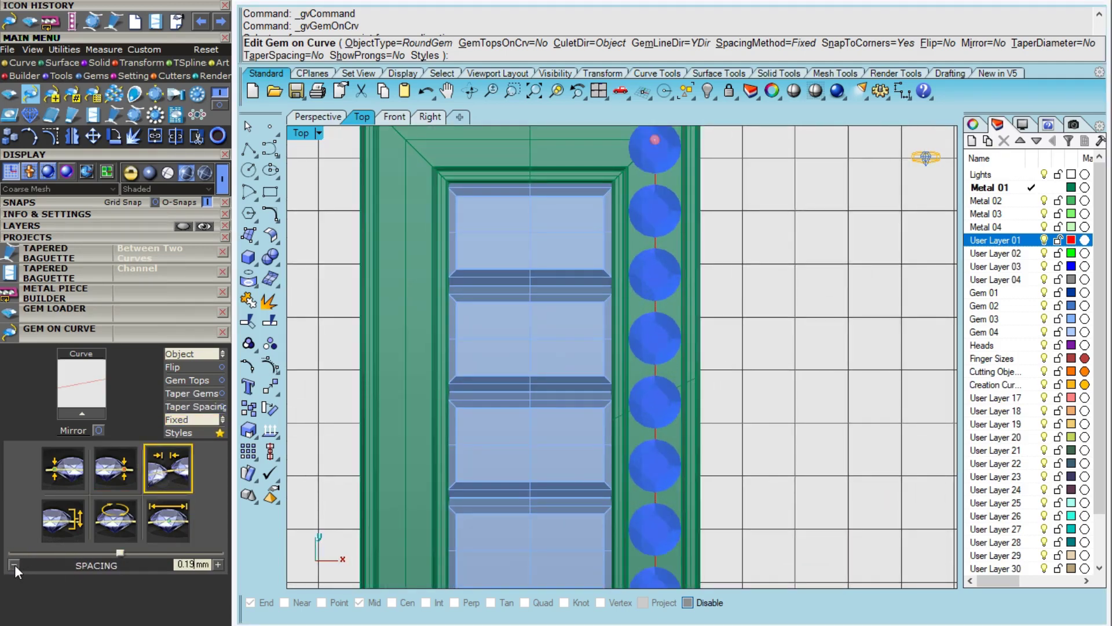
pyautogui.click(13, 564)
pyautogui.click(13, 564)
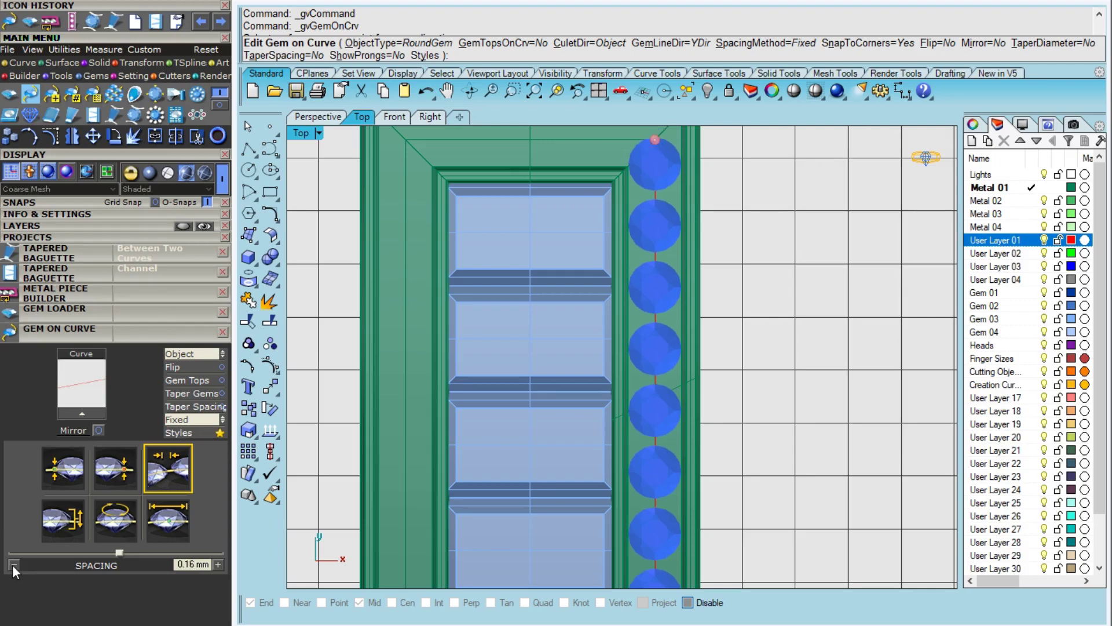
pyautogui.scroll(-3, 603, 324)
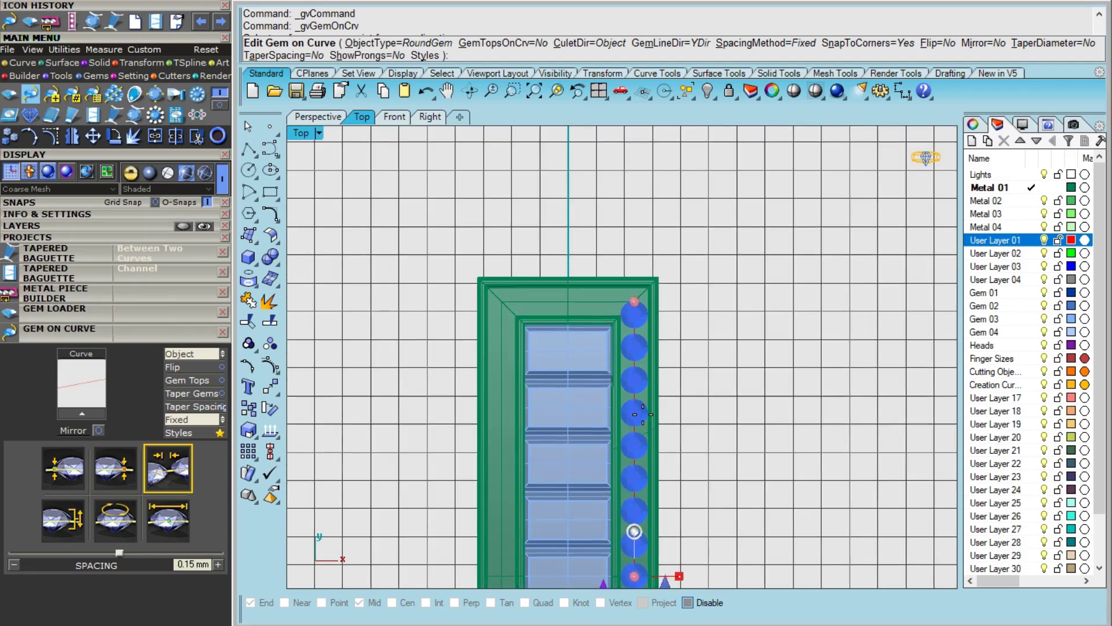
pyautogui.scroll(5, 599, 326)
# Step: Set the gem spacing to 0.2 mm and finish the Gem on Curve row
pyautogui.doubleClick(194, 562)
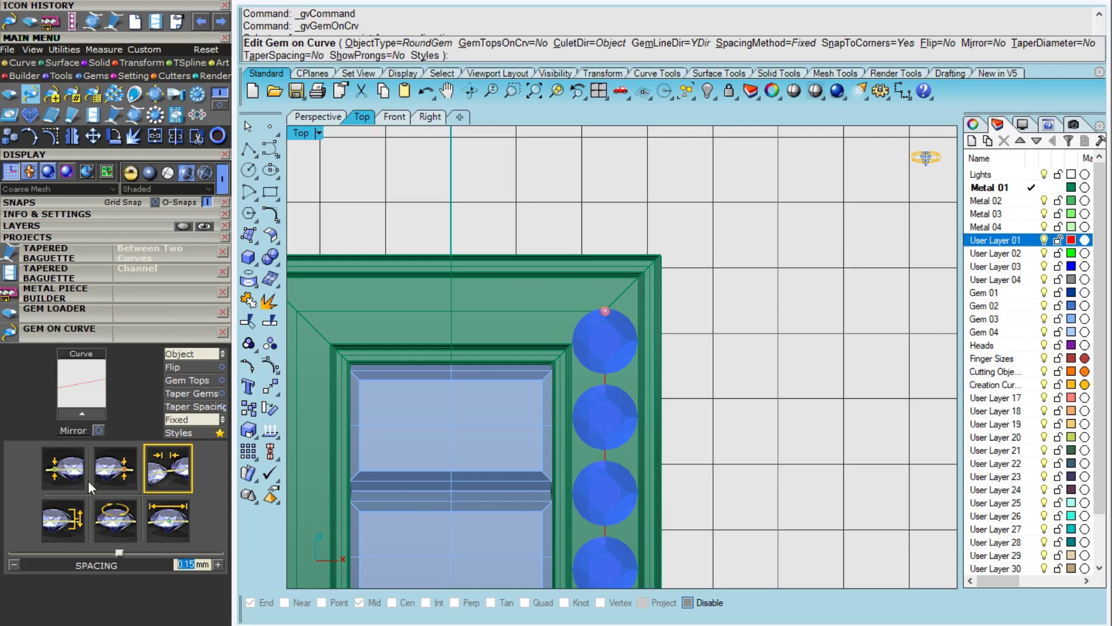
pyautogui.write('0.2')
pyautogui.press('Return')
pyautogui.press('Return')
# Step: Ungroup the round gems and group them again without the gem at the middle of the rail
pyautogui.scroll(-4, 725, 298)
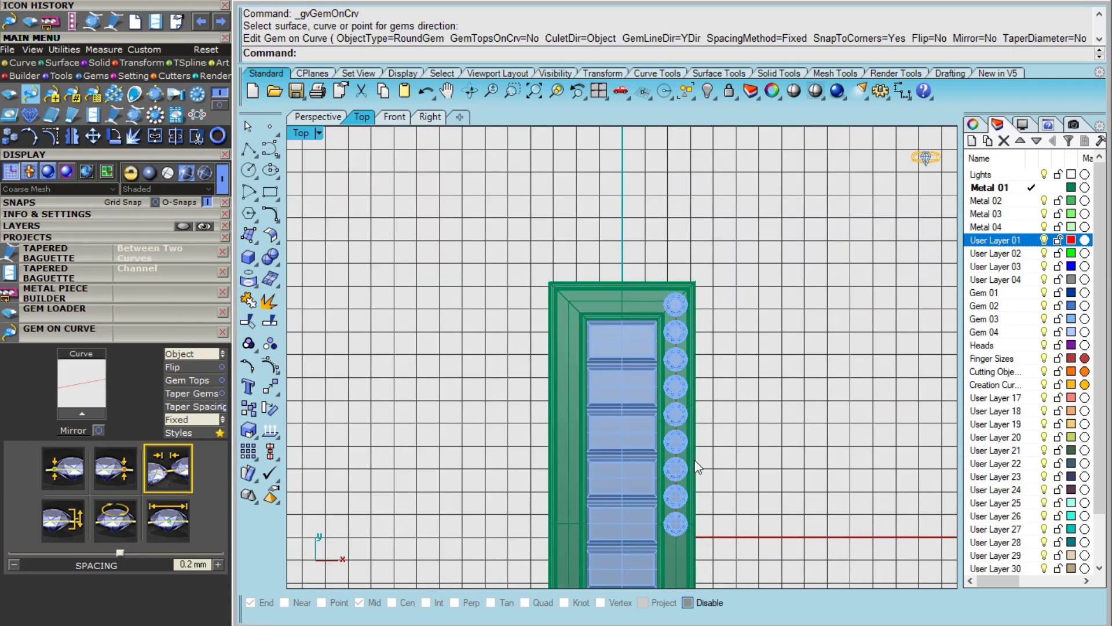
pyautogui.scroll(6, 631, 419)
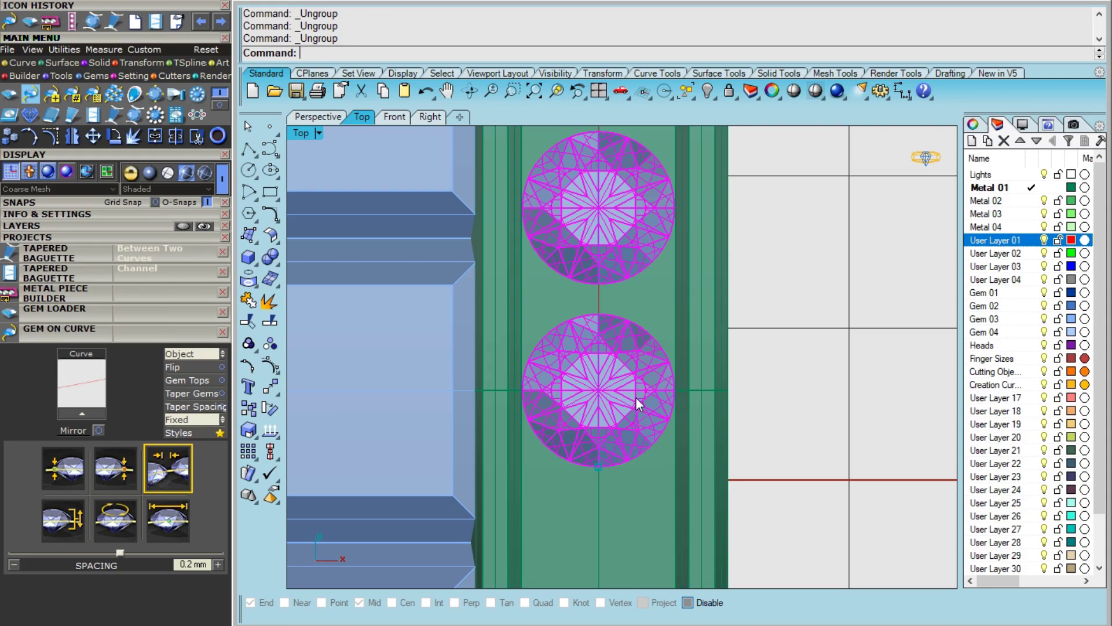
pyautogui.keyDown('ctrl'); pyautogui.click(635, 397); pyautogui.keyUp('ctrl')
pyautogui.write('Gr')
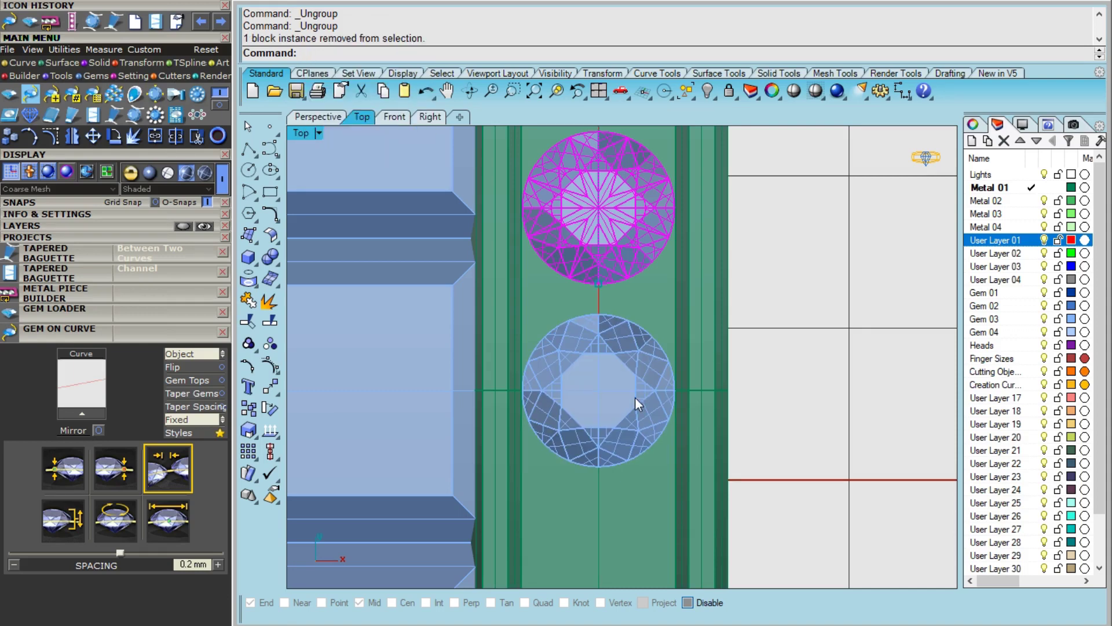
pyautogui.write('oup')
pyautogui.press('Return')
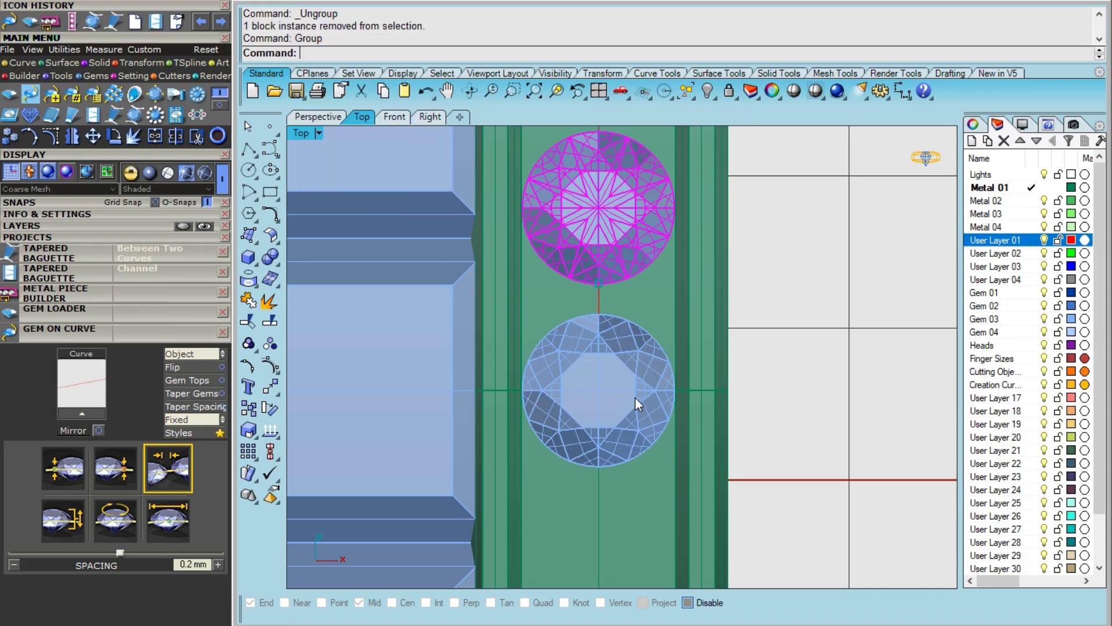
# Step: Mirror a copy of the grouped gems across the frame's horizontal midline to fill the rail's lower half
pyautogui.write('Mirror')
pyautogui.press('Return')
pyautogui.click(454, 398)
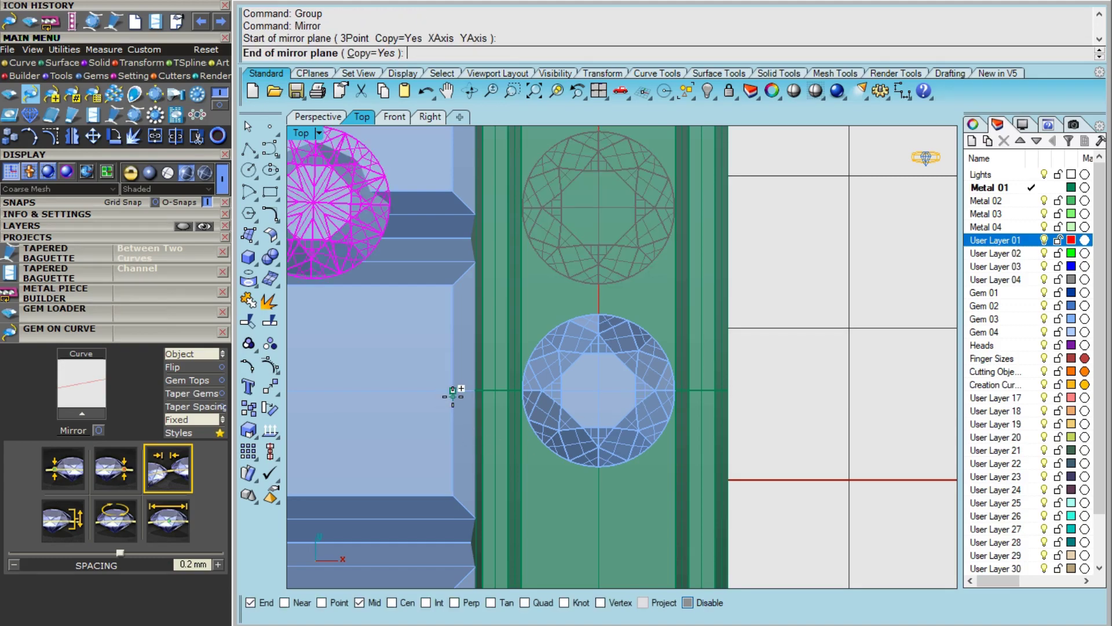
pyautogui.scroll(-5, 620, 434)
pyautogui.click(649, 415)
# Step: Mirror all round gems of the right rail onto the left rail about a vertical plane through the origin (0)
pyautogui.keyDown('shift'); pyautogui.click(538, 467); pyautogui.keyUp('shift')
pyautogui.keyDown('shift'); pyautogui.click(534, 410); pyautogui.keyUp('shift')
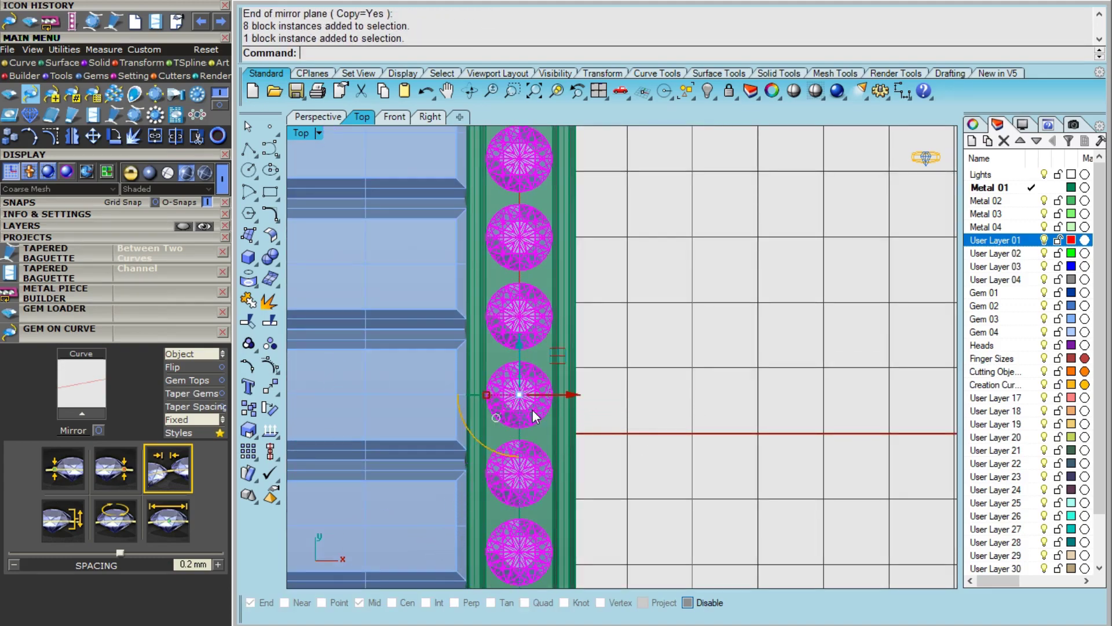
pyautogui.scroll(-7, 536, 416)
pyautogui.moveTo(639, 474); pyautogui.dragTo(714, 388, button='right')
pyautogui.press('Return')
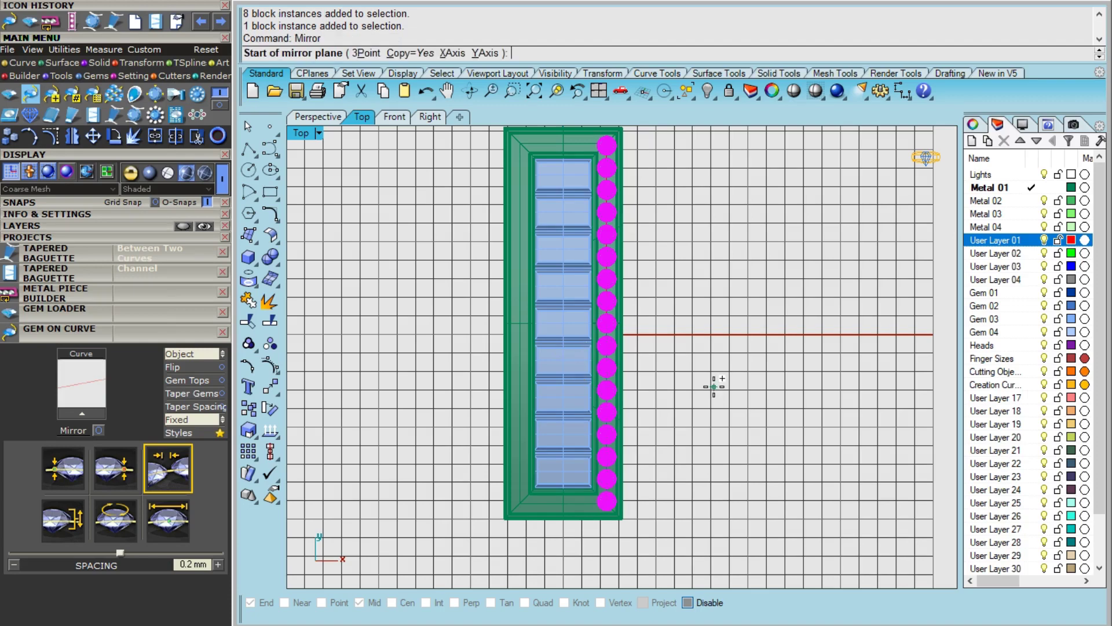
pyautogui.write('0')
pyautogui.press('Return')
pyautogui.click(544, 562)
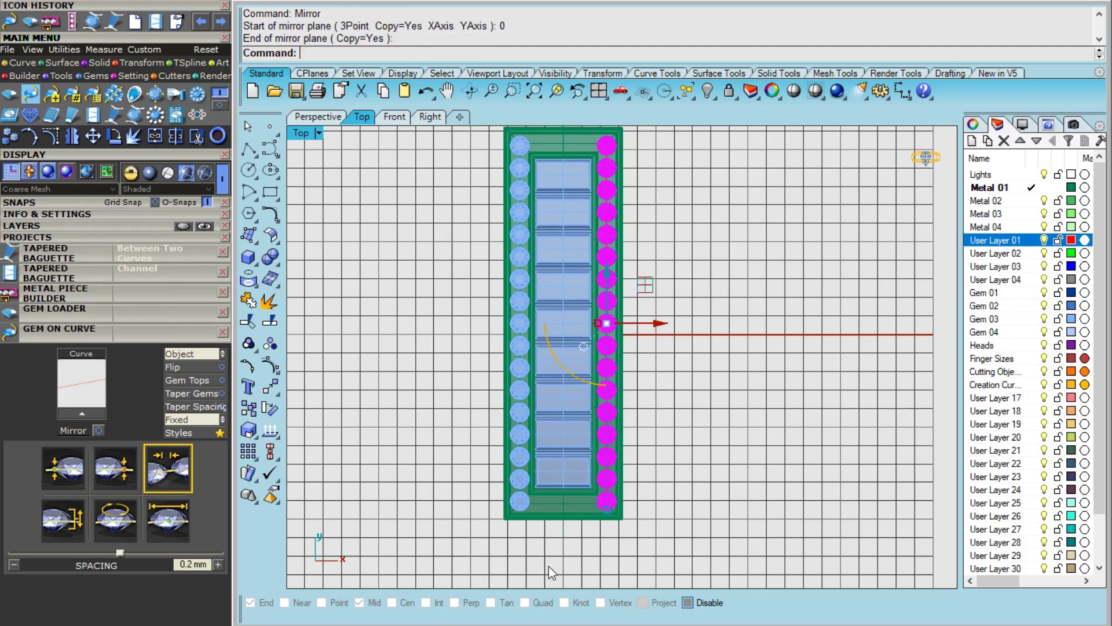
pyautogui.click(694, 491)
# Step: Extract the isocurve running lengthwise along the middle of the frame's bottom rail surface
pyautogui.scroll(6, 544, 515)
pyautogui.scroll(2, 579, 490)
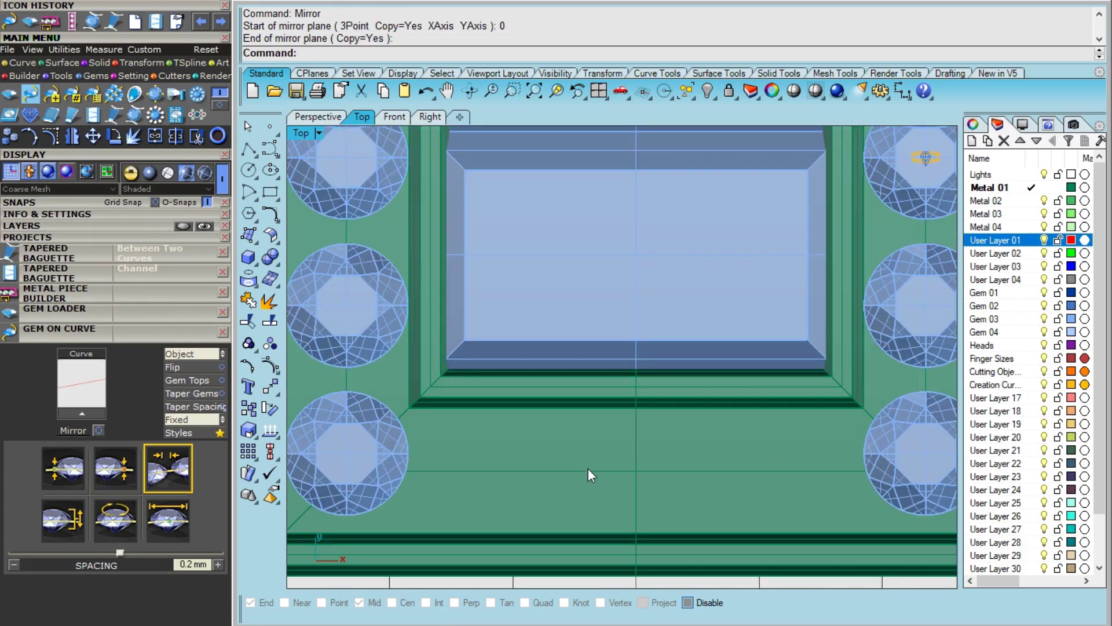
pyautogui.scroll(-3, 484, 466)
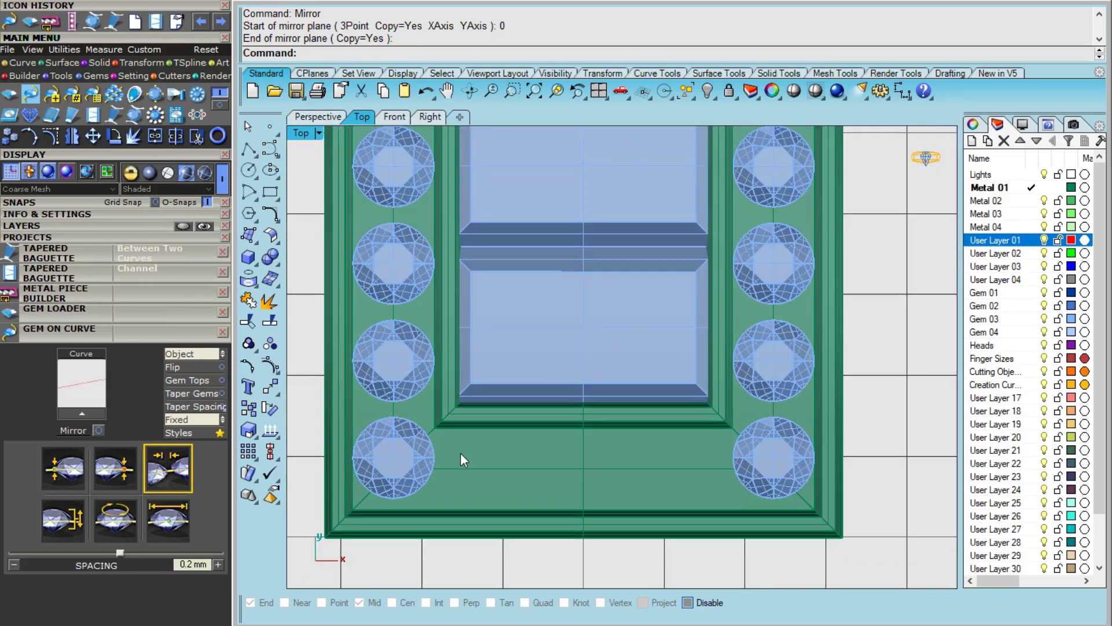
pyautogui.click(269, 302)
pyautogui.click(380, 288)
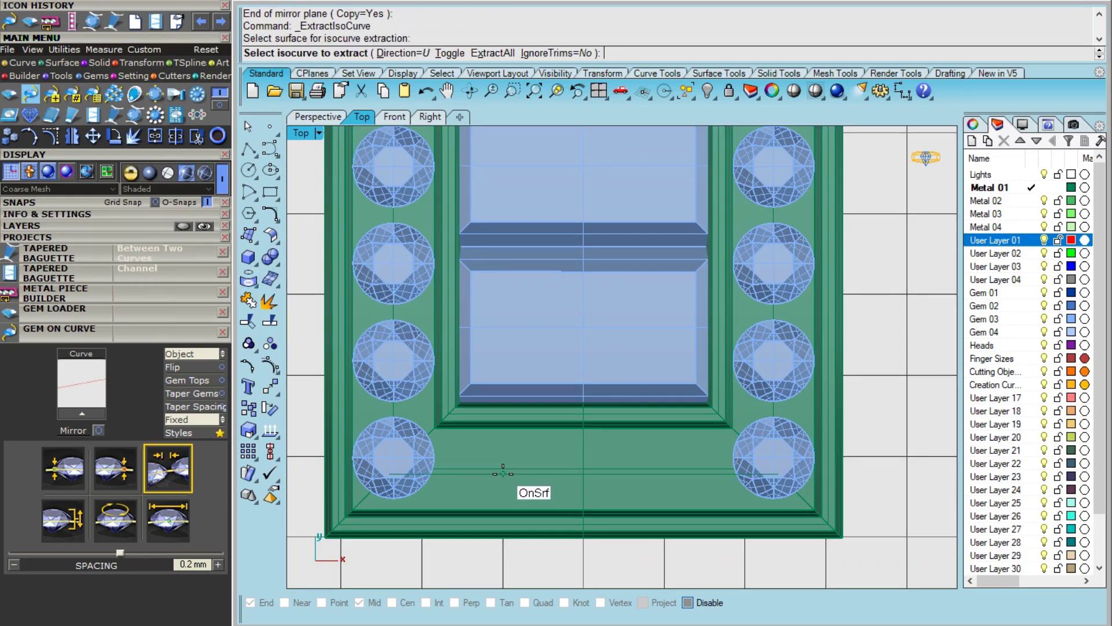
pyautogui.scroll(5, 584, 469)
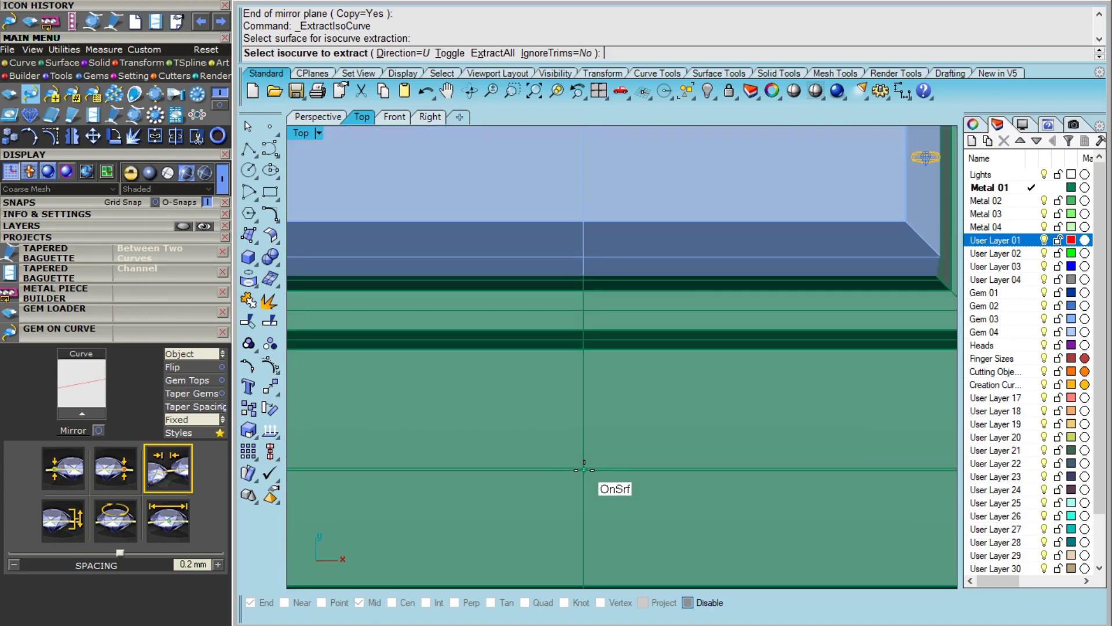
pyautogui.click(582, 467)
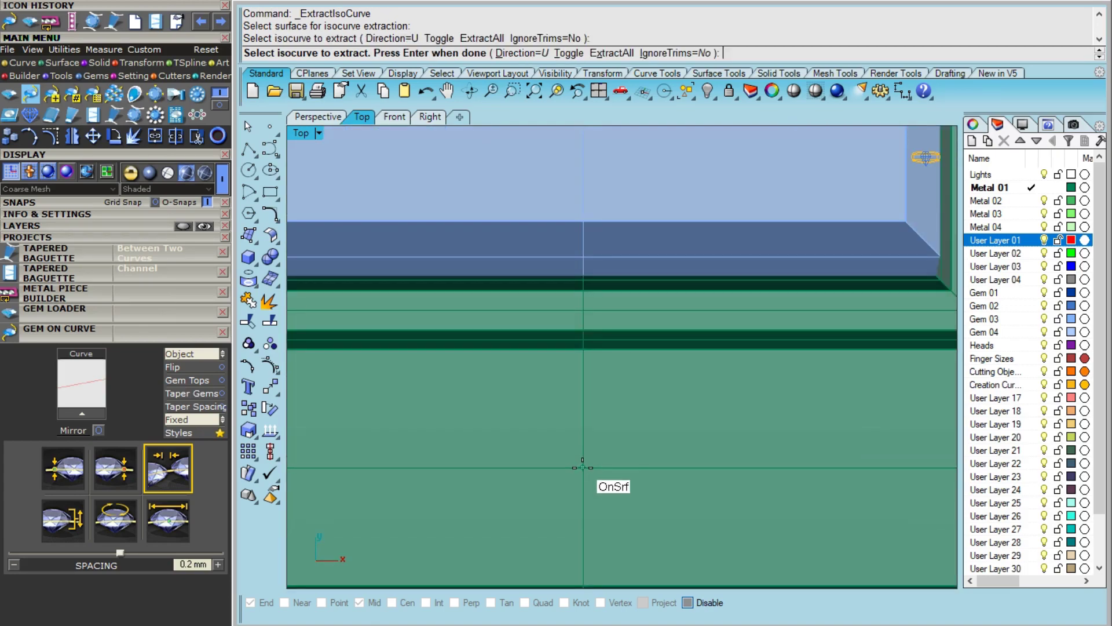
pyautogui.press('Return')
pyautogui.scroll(-5, 582, 472)
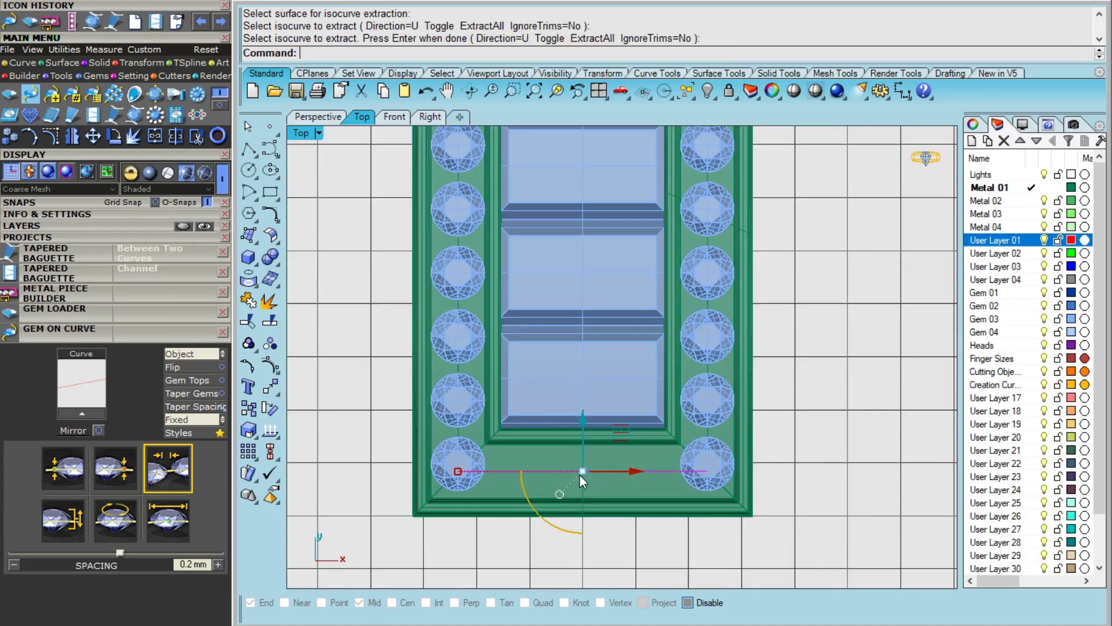
# Step: Place round gems on the extracted bottom-rail curve with Gem on Curve, using a start size of 1 mm
pyautogui.click(77, 412)
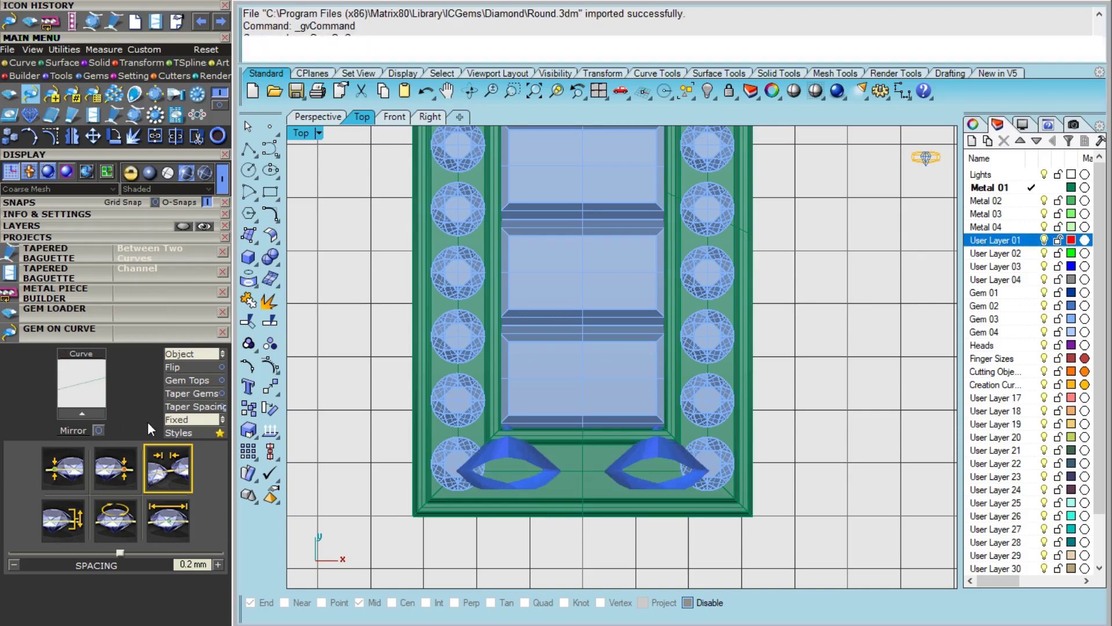
pyautogui.click(190, 353)
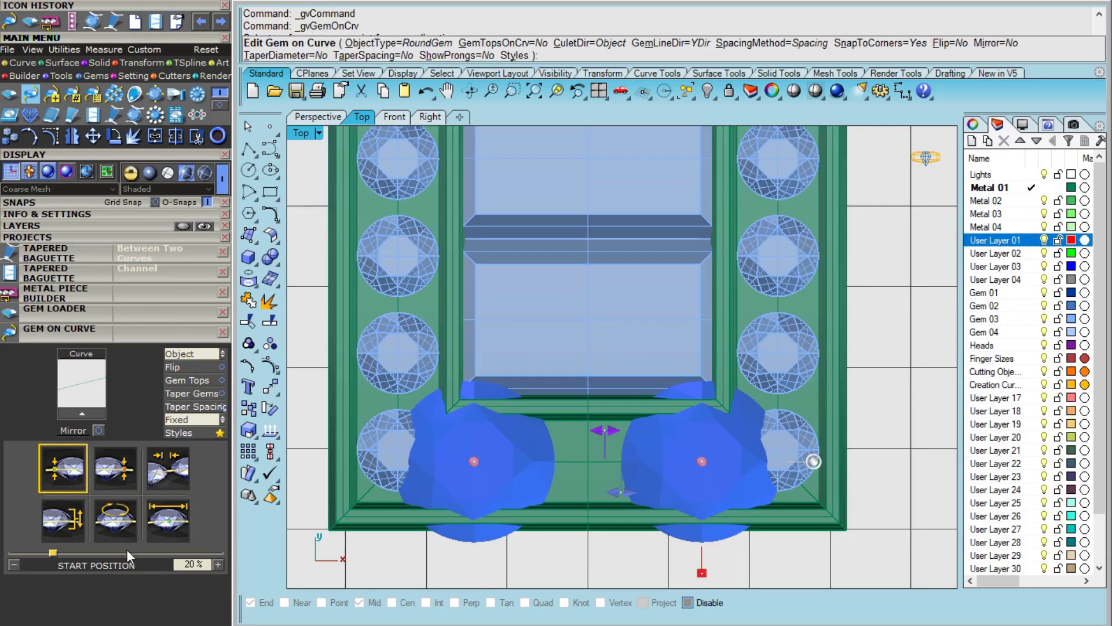
pyautogui.click(168, 520)
pyautogui.write('1')
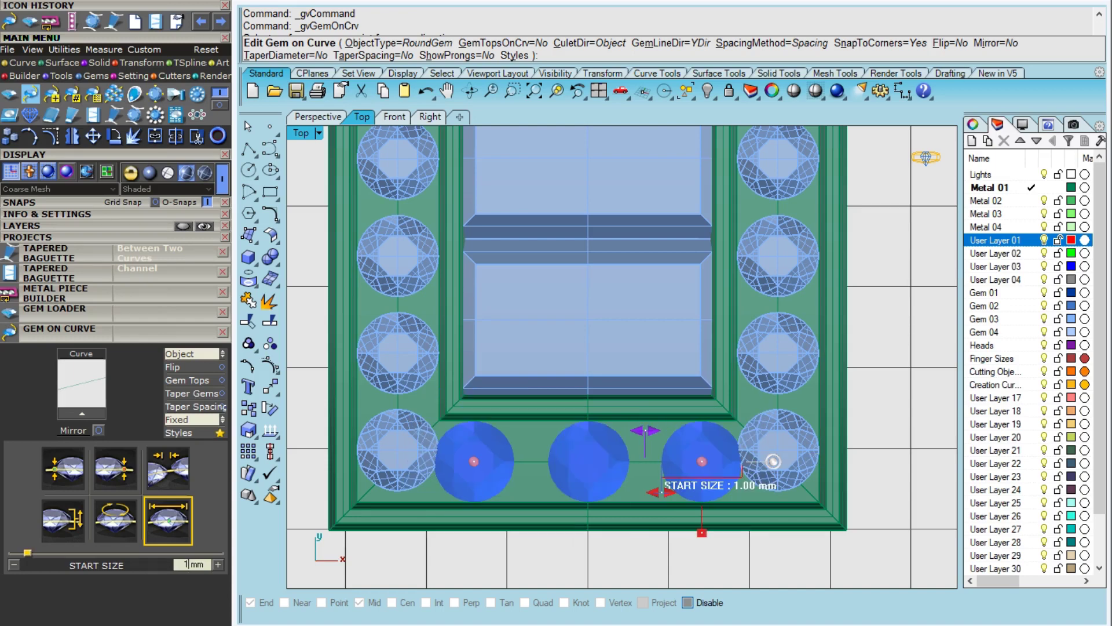
# Step: Centre the gem row on the bottom rail with its start at about 23.4% and end at 76.2%, and finish the row
pyautogui.click(115, 468)
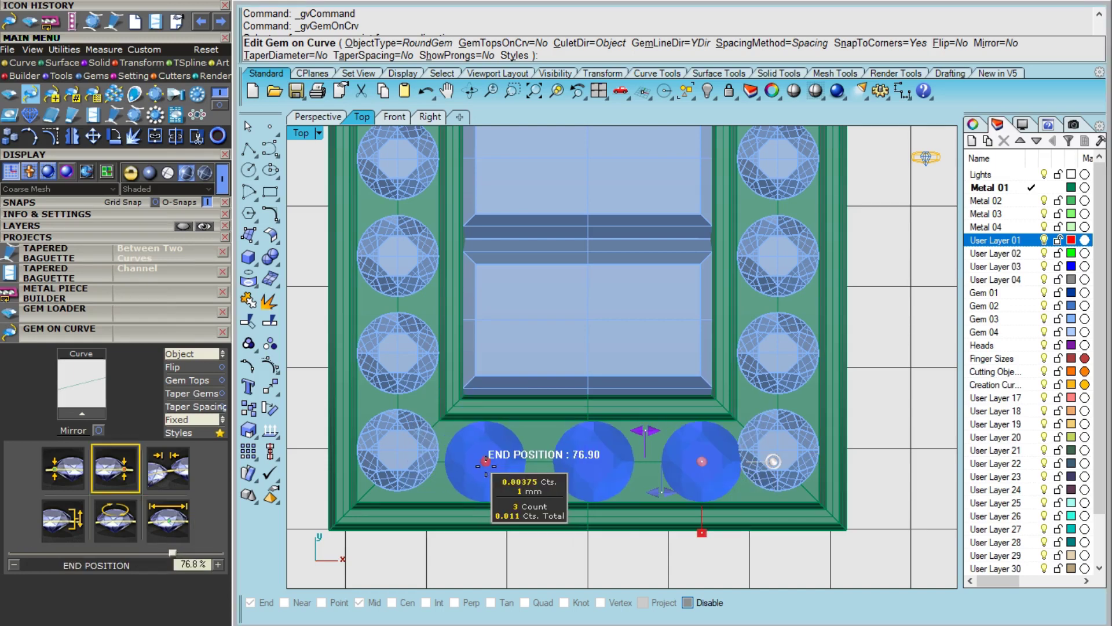
pyautogui.moveTo(702, 462); pyautogui.dragTo(689, 462)
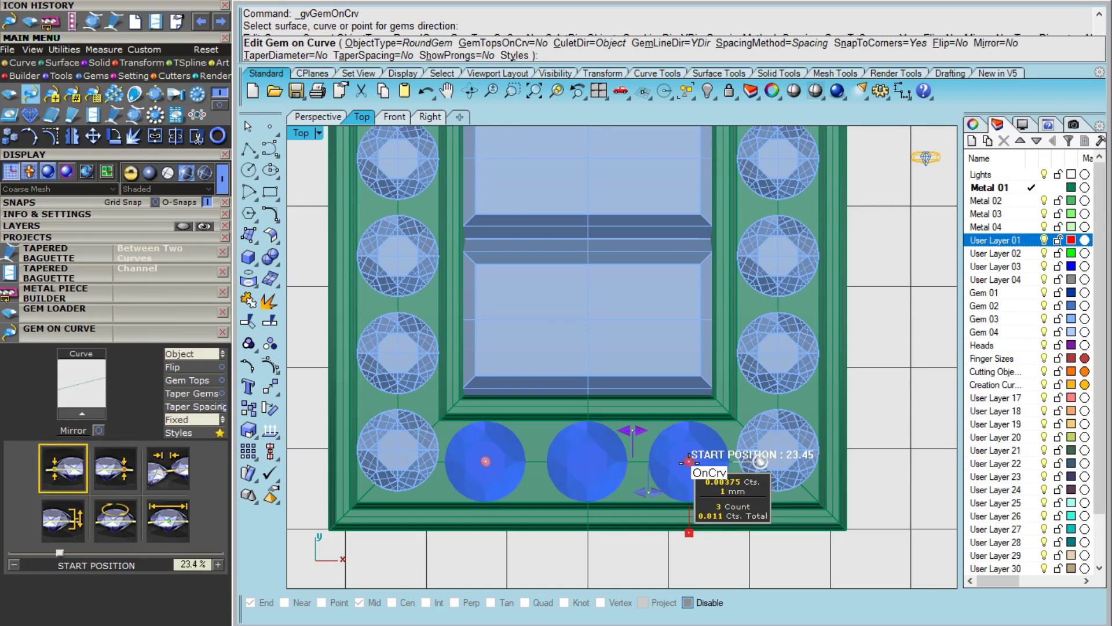
pyautogui.moveTo(486, 461); pyautogui.dragTo(488, 462)
pyautogui.rightClick(680, 478)
pyautogui.click(487, 447)
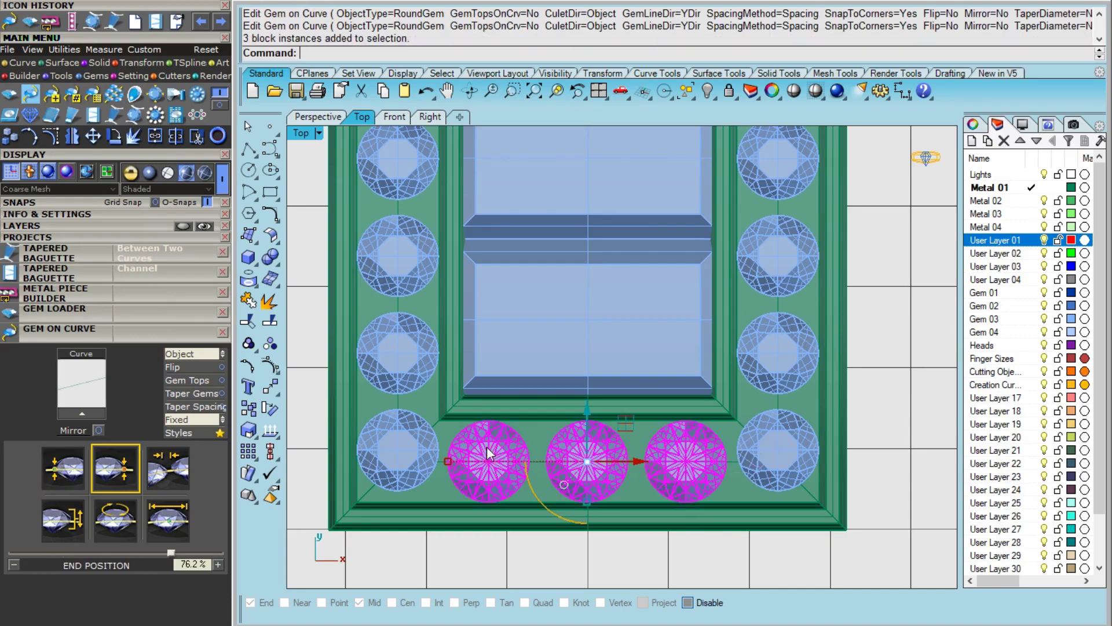
# Step: Mirror a copy of the three bottom-rail gems across the frame's horizontal midline onto the top rail
pyautogui.scroll(-8, 667, 398)
pyautogui.moveTo(741, 337); pyautogui.dragTo(645, 471, button='right')
pyautogui.press('Return')
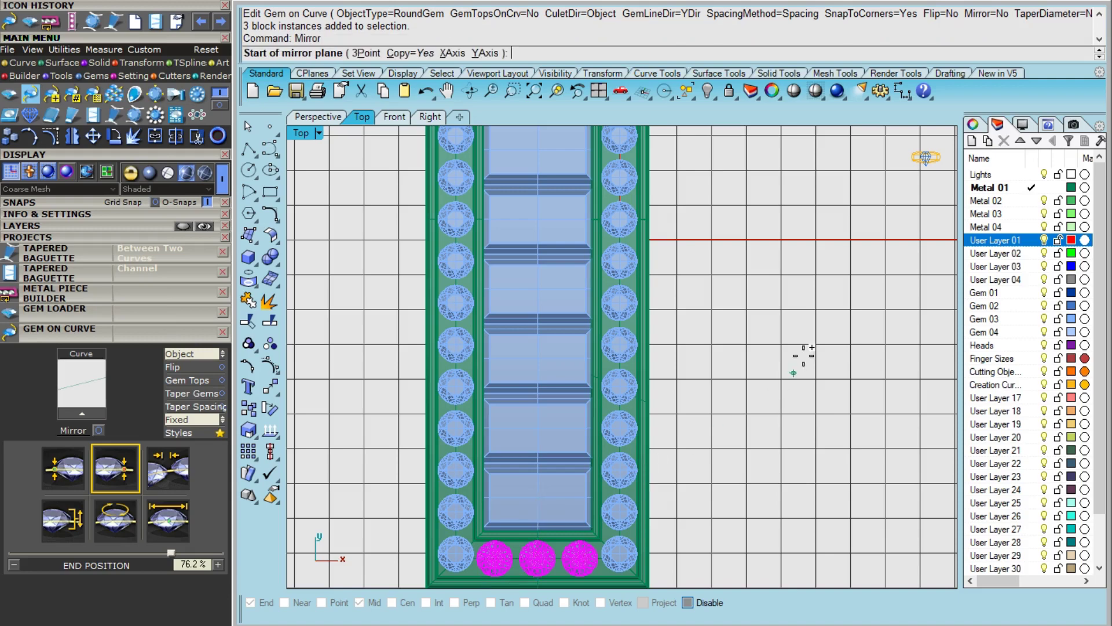
pyautogui.scroll(5, 663, 377)
pyautogui.click(550, 369)
pyautogui.scroll(-12, 565, 373)
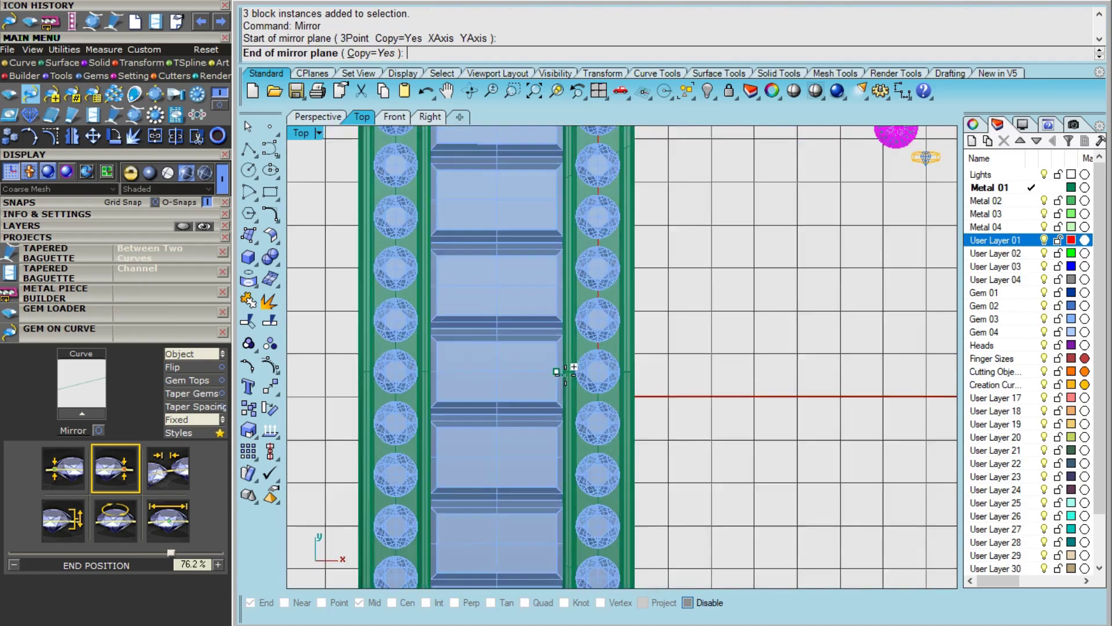
pyautogui.click(661, 373)
pyautogui.scroll(10, 548, 177)
pyautogui.scroll(-4, 557, 235)
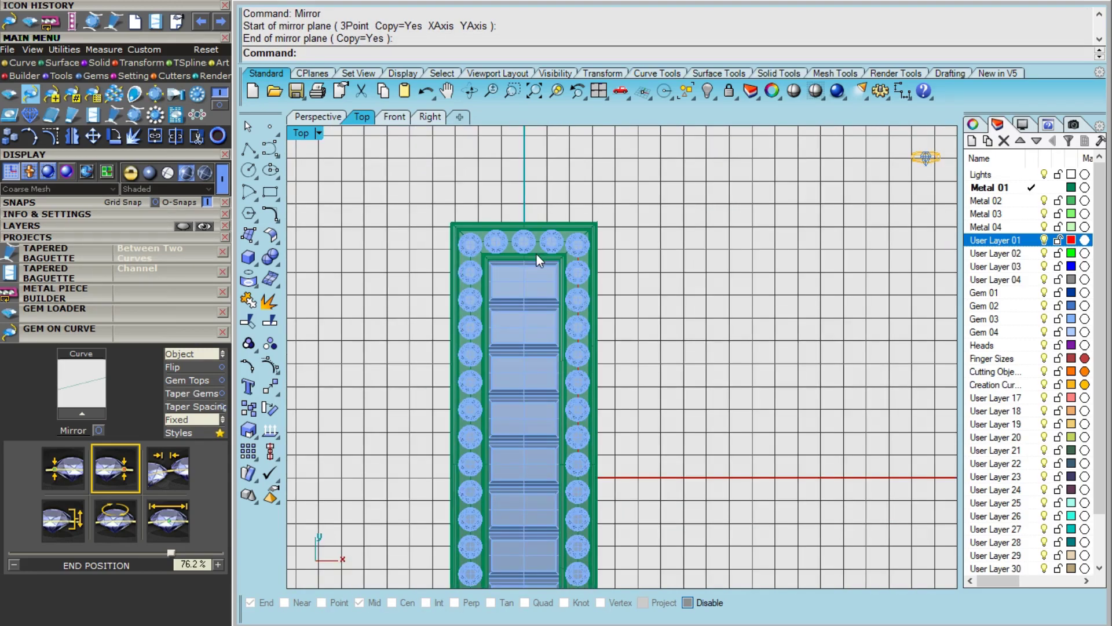
# Step: Select all round gems of the left rail, including the middle gem, and group them
pyautogui.moveTo(646, 281); pyautogui.dragTo(662, 225, button='right')
pyautogui.scroll(-4, 662, 225)
pyautogui.scroll(6, 554, 474)
pyautogui.click(550, 486)
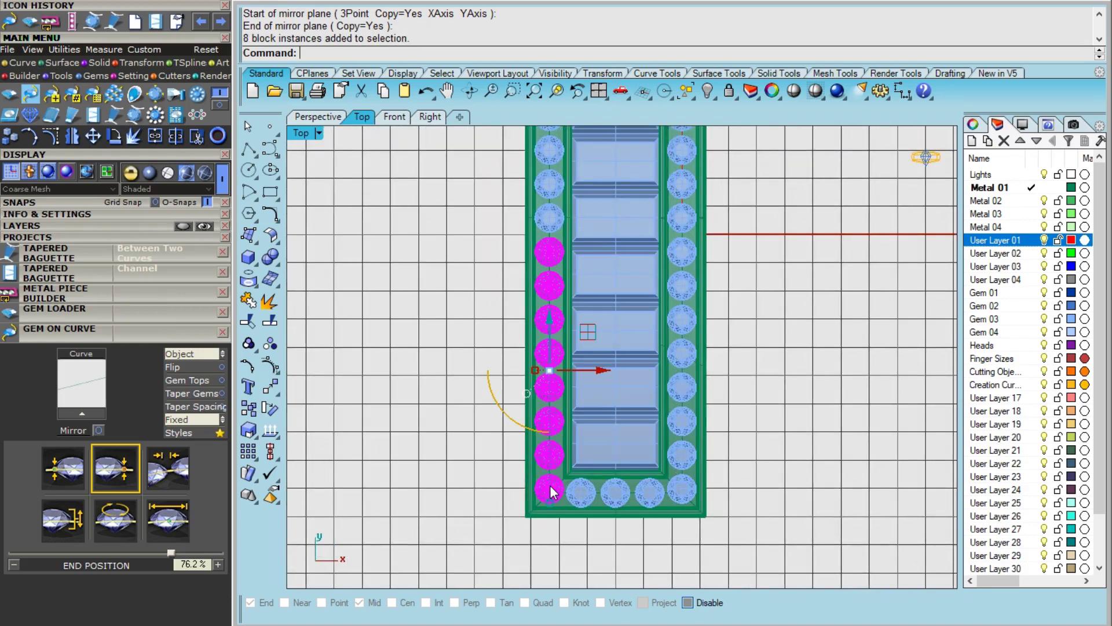
pyautogui.keyDown('shift'); pyautogui.click(559, 219); pyautogui.keyUp('shift')
pyautogui.scroll(-6, 575, 227)
pyautogui.moveTo(576, 207); pyautogui.dragTo(576, 302, button='right')
pyautogui.keyDown('shift'); pyautogui.click(567, 263); pyautogui.keyUp('shift')
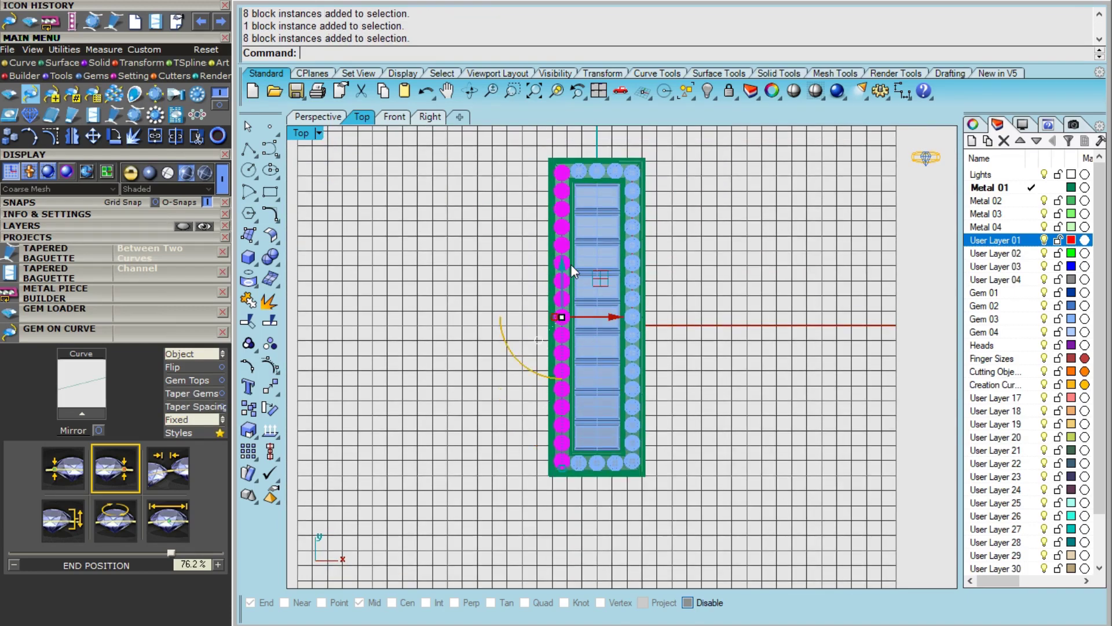
pyautogui.hotkey('ctrl', 'g')
# Step: Start the Prong Adder and load the grouped left-rail gems into it
pyautogui.click(135, 323)
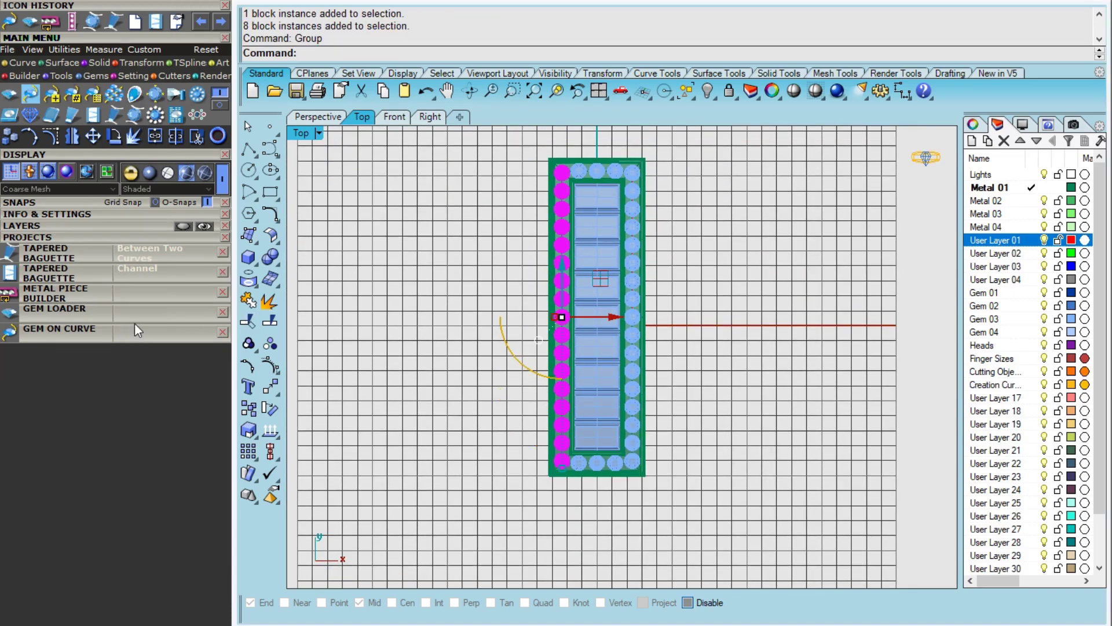
pyautogui.click(132, 76)
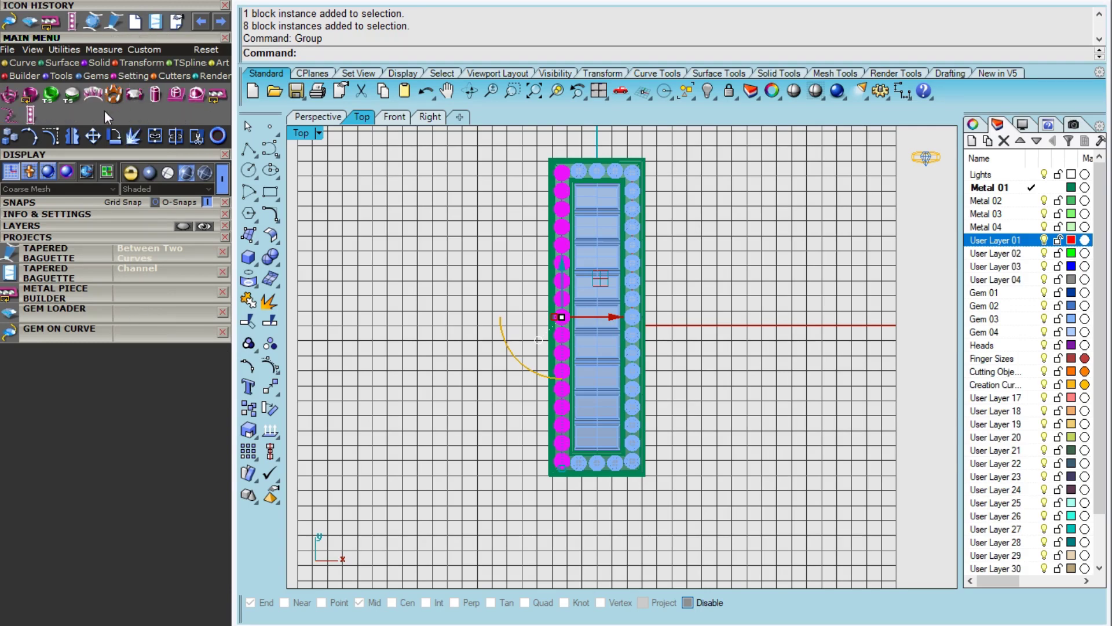
pyautogui.click(135, 100)
pyautogui.click(83, 38)
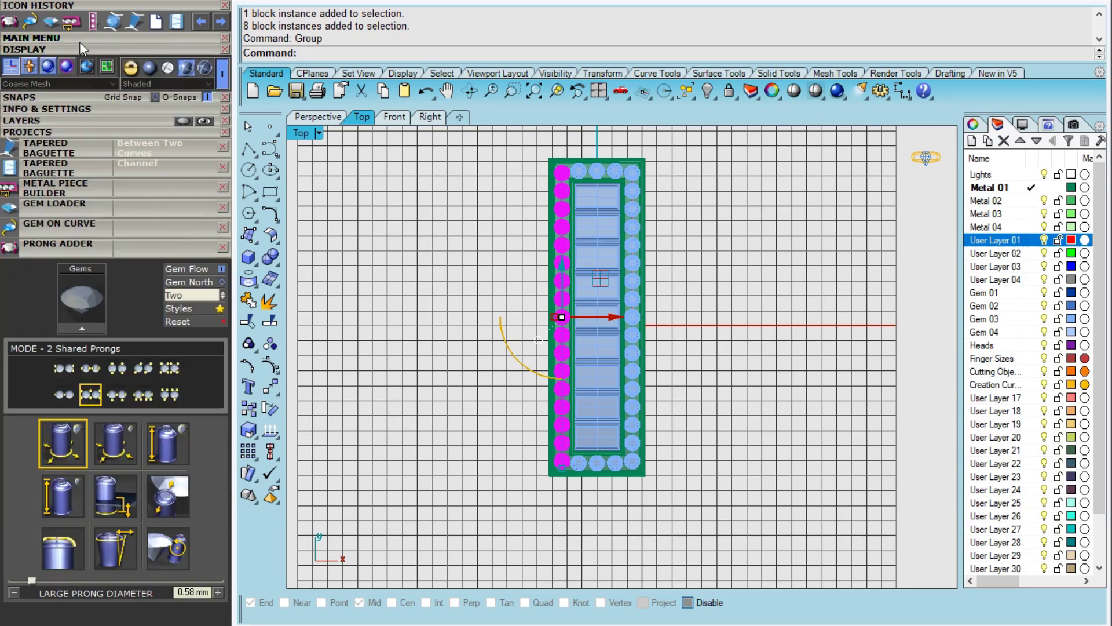
pyautogui.click(95, 329)
pyautogui.scroll(10, 578, 205)
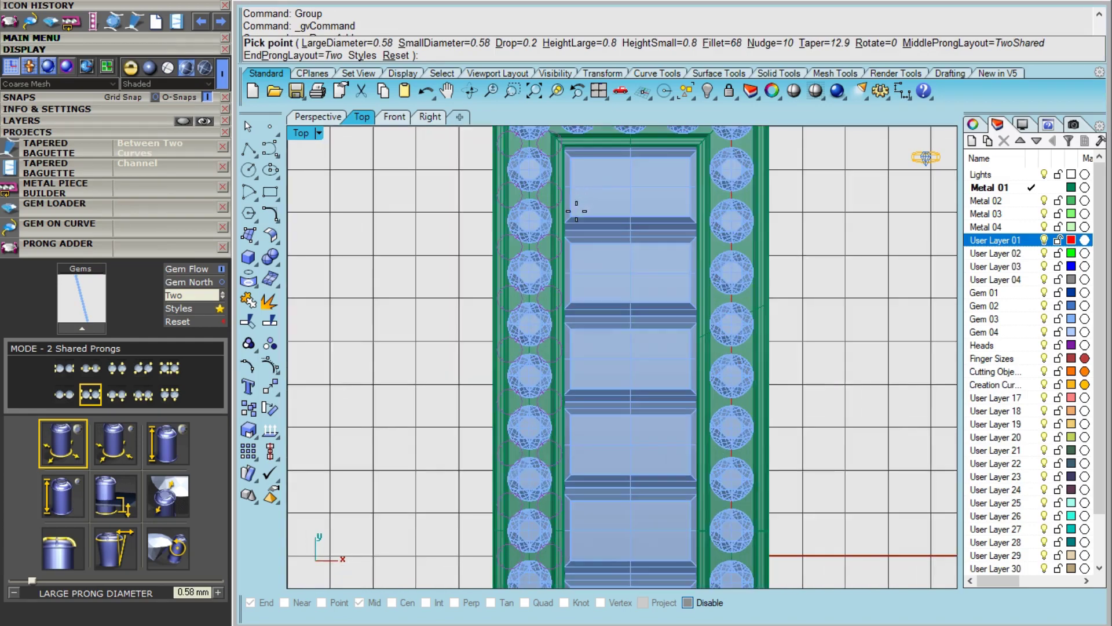
pyautogui.click(319, 118)
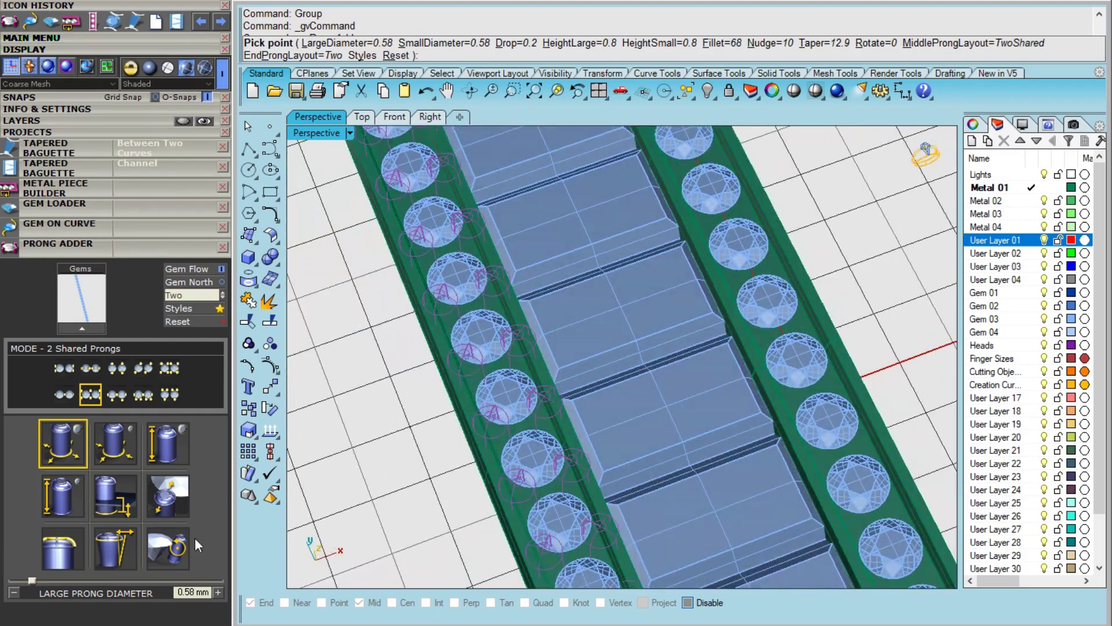
# Step: Set the prong taper to 0, large diameter to 0.3 mm, fillet to 80 and large prong height to 0.3 mm
pyautogui.click(116, 550)
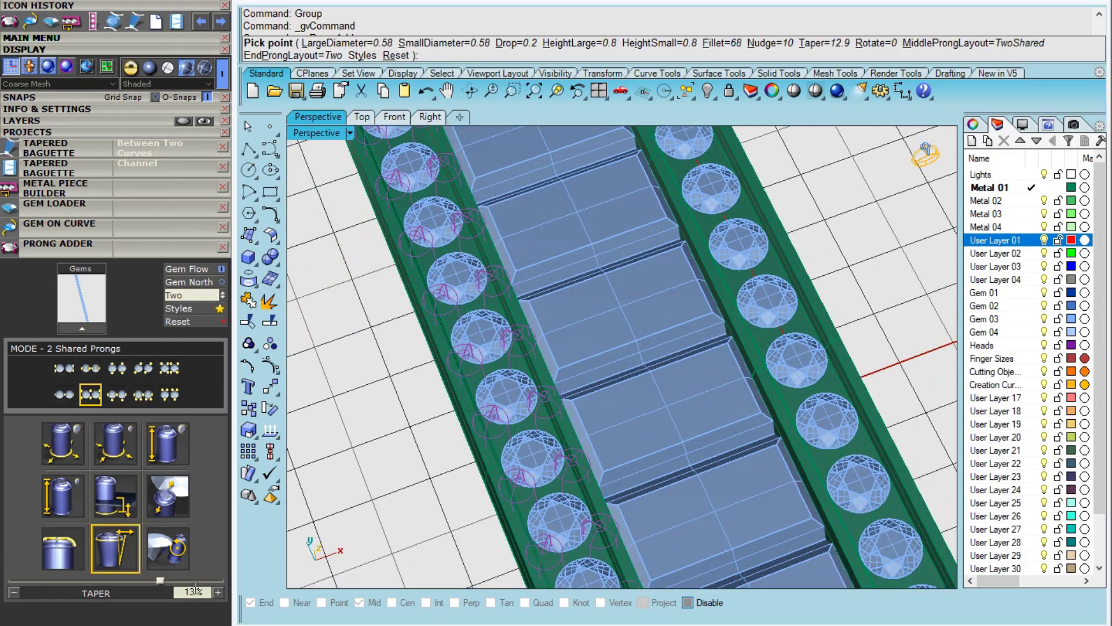
pyautogui.click(67, 446)
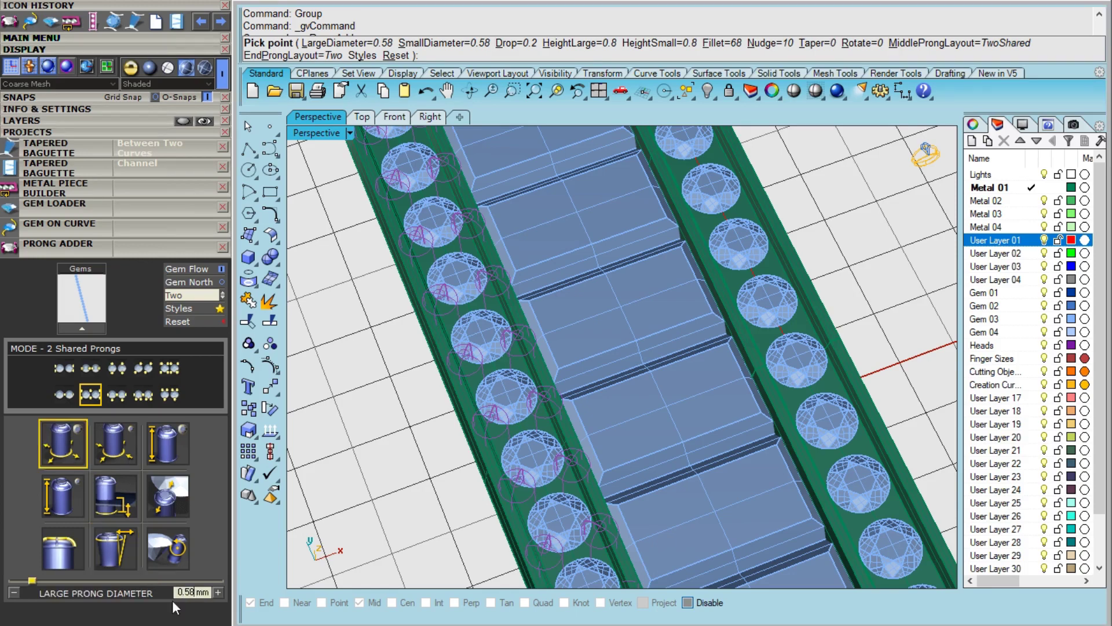
pyautogui.press('Return')
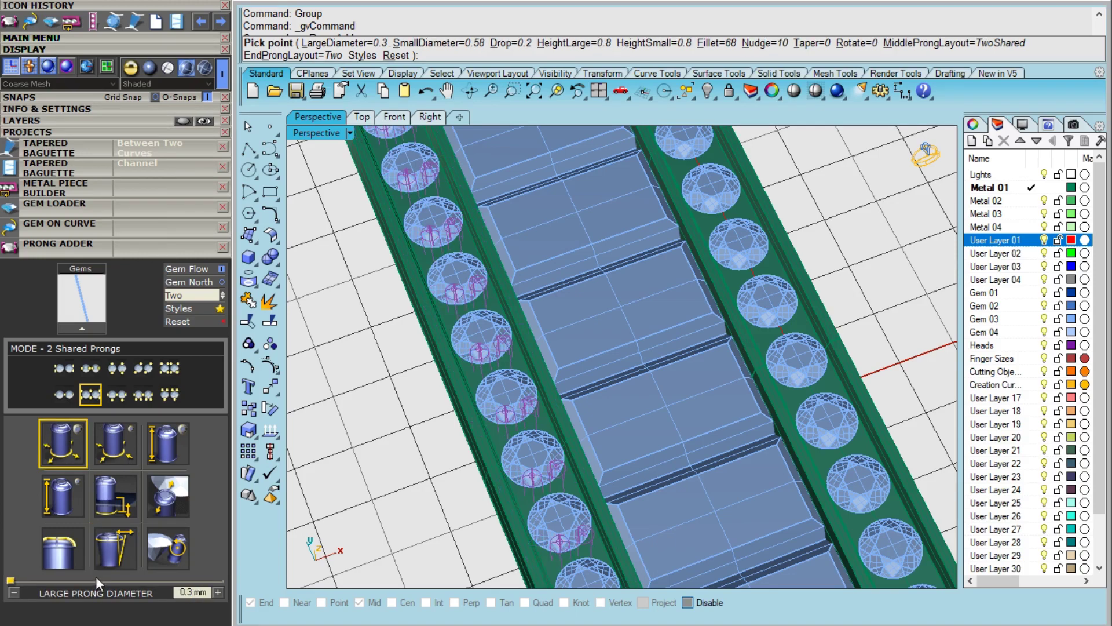
pyautogui.click(63, 548)
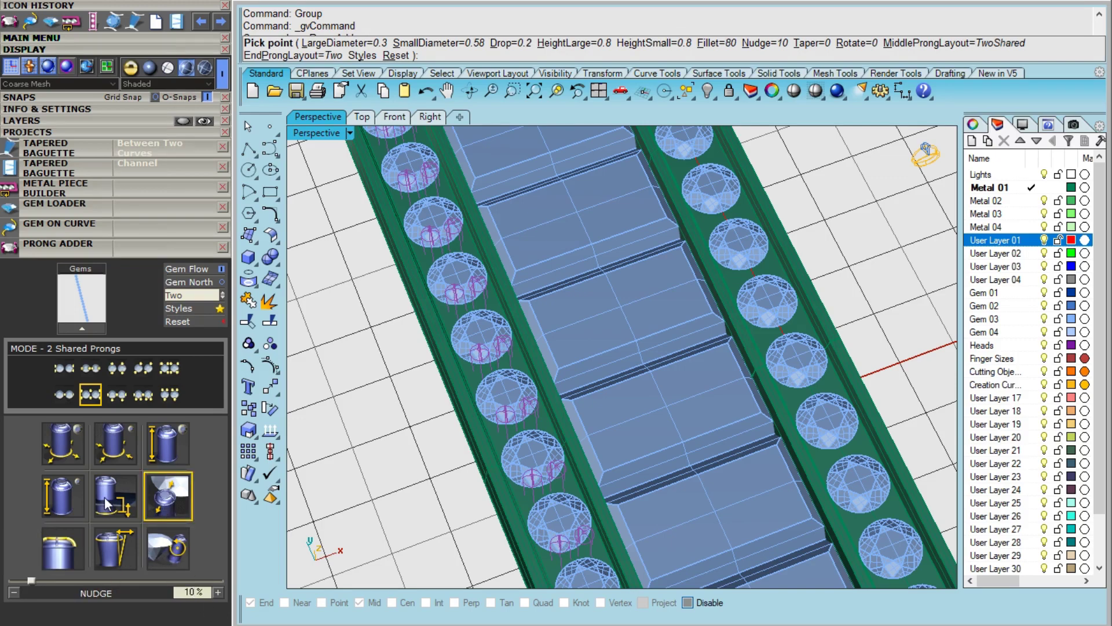
pyautogui.click(69, 505)
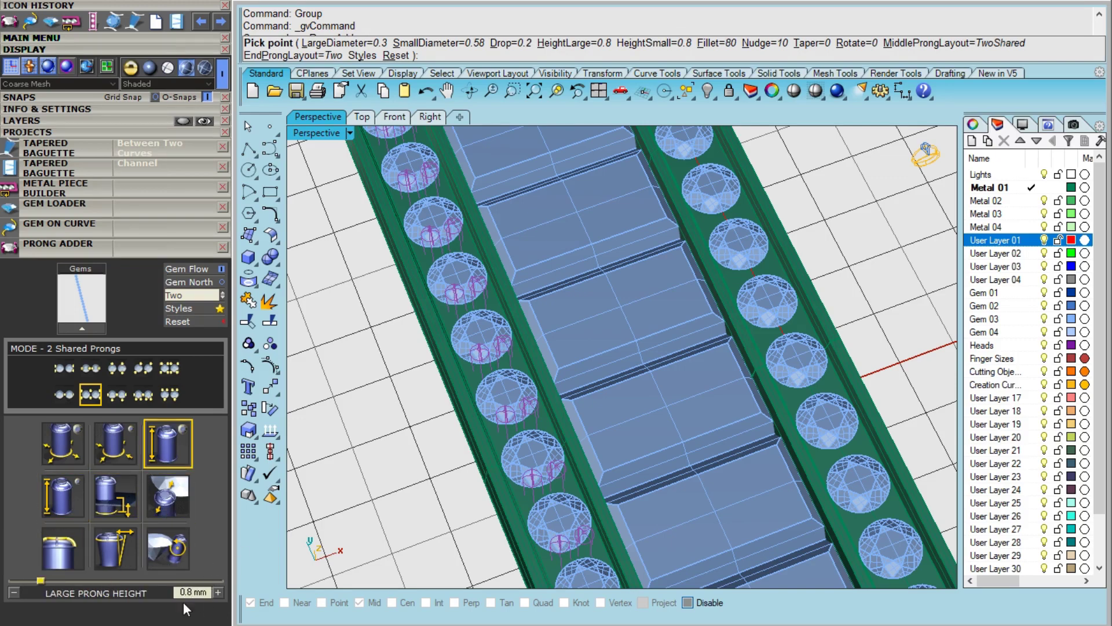
pyautogui.write('0.3')
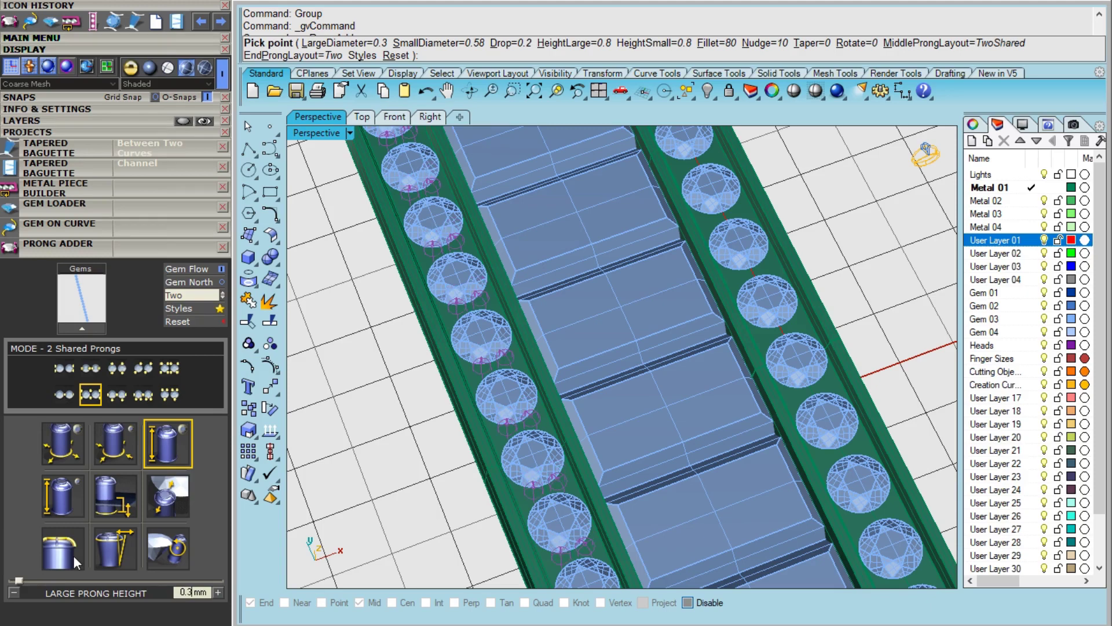
# Step: Try a large prong diameter of 0.5 mm on the left-rail prongs
pyautogui.click(362, 117)
pyautogui.scroll(5, 528, 273)
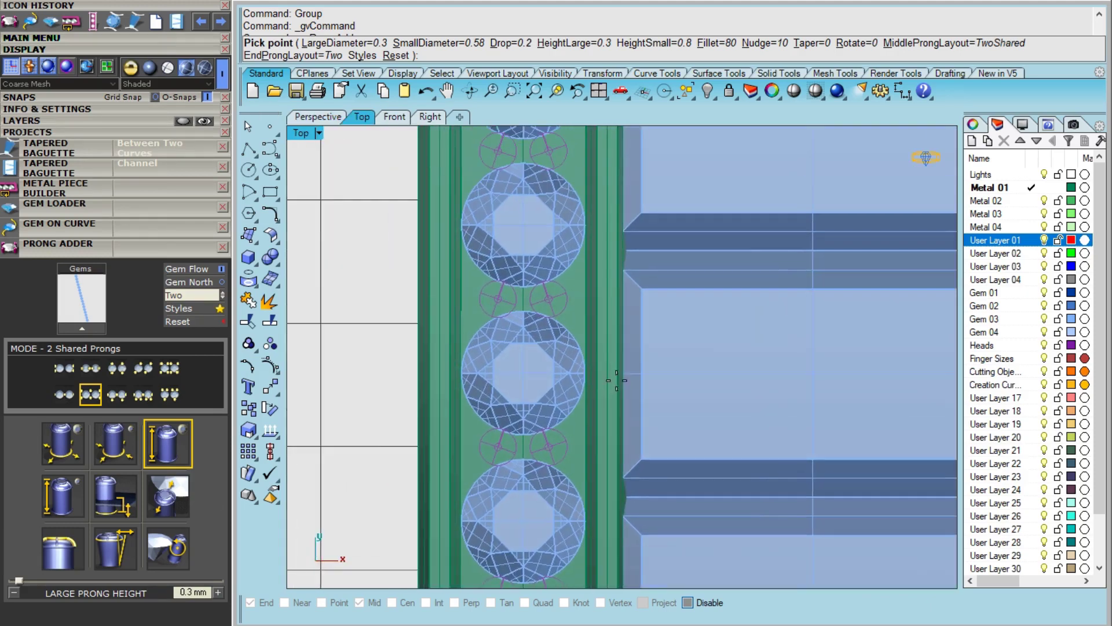
pyautogui.click(77, 459)
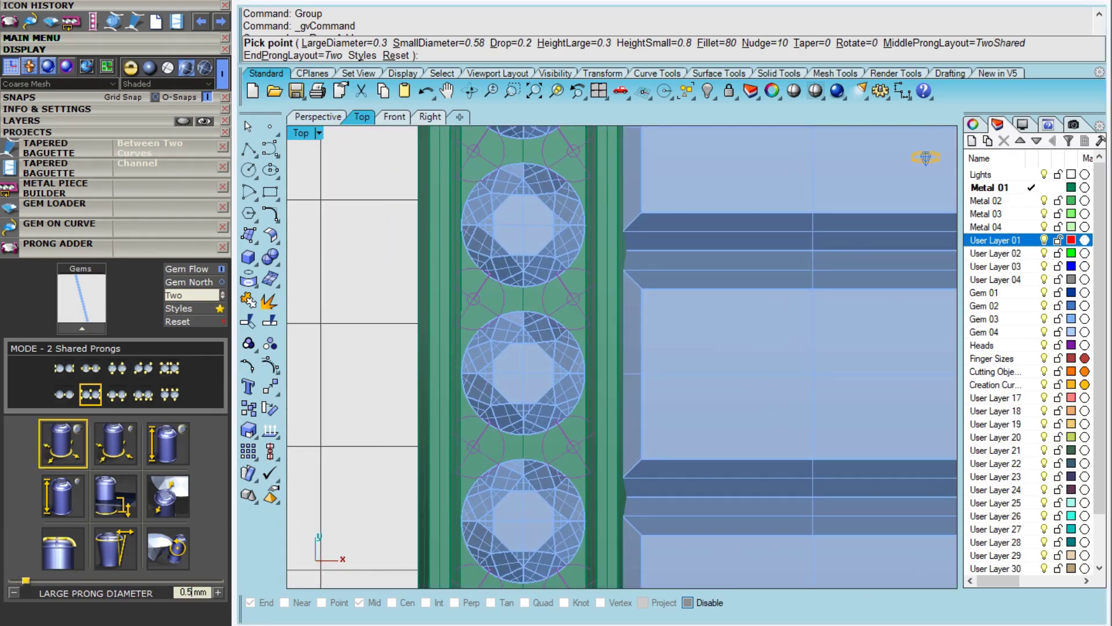
pyautogui.write('0.5')
pyautogui.press('Return')
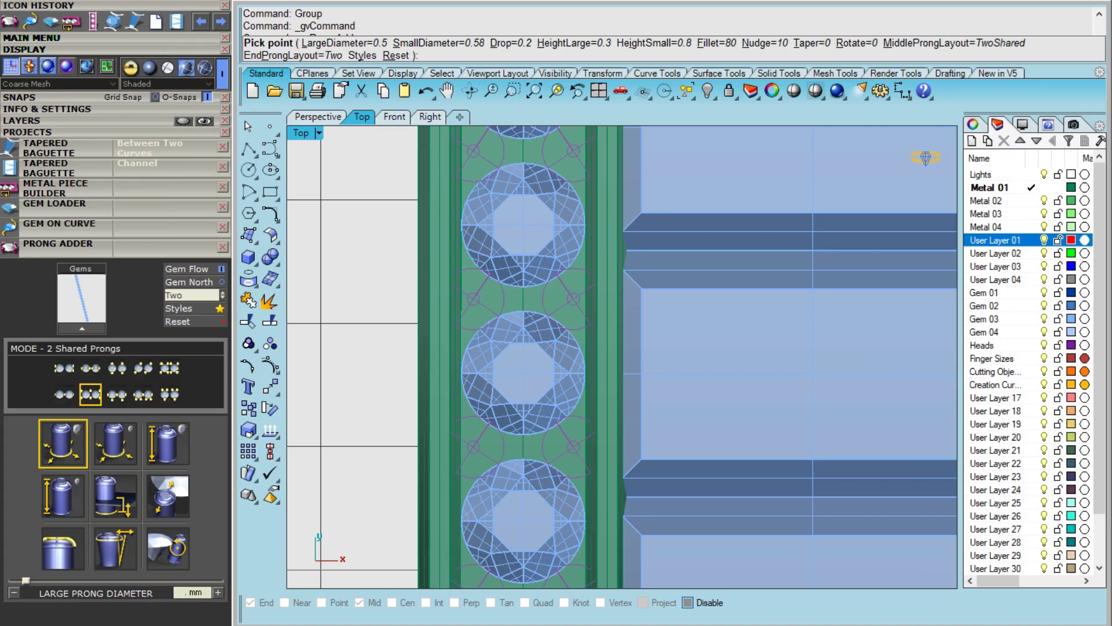
# Step: Set the large prong diameter to 0.4 mm and create the shared prongs along the left rail
pyautogui.write('0.4')
pyautogui.press('Return')
pyautogui.scroll(-6, 560, 466)
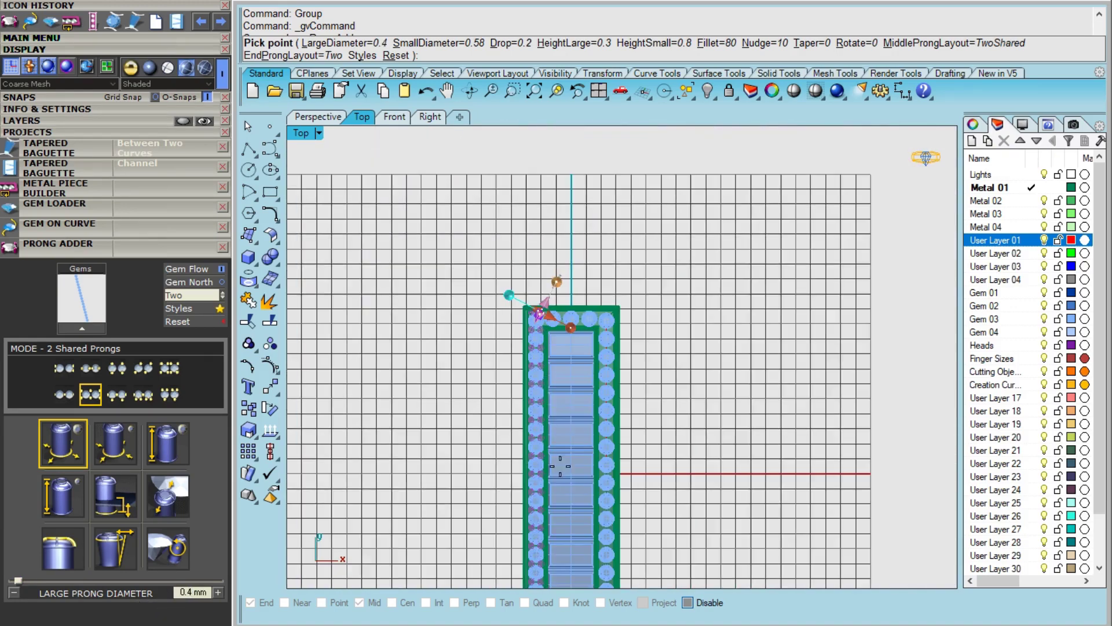
pyautogui.scroll(8, 560, 466)
pyautogui.press('Return')
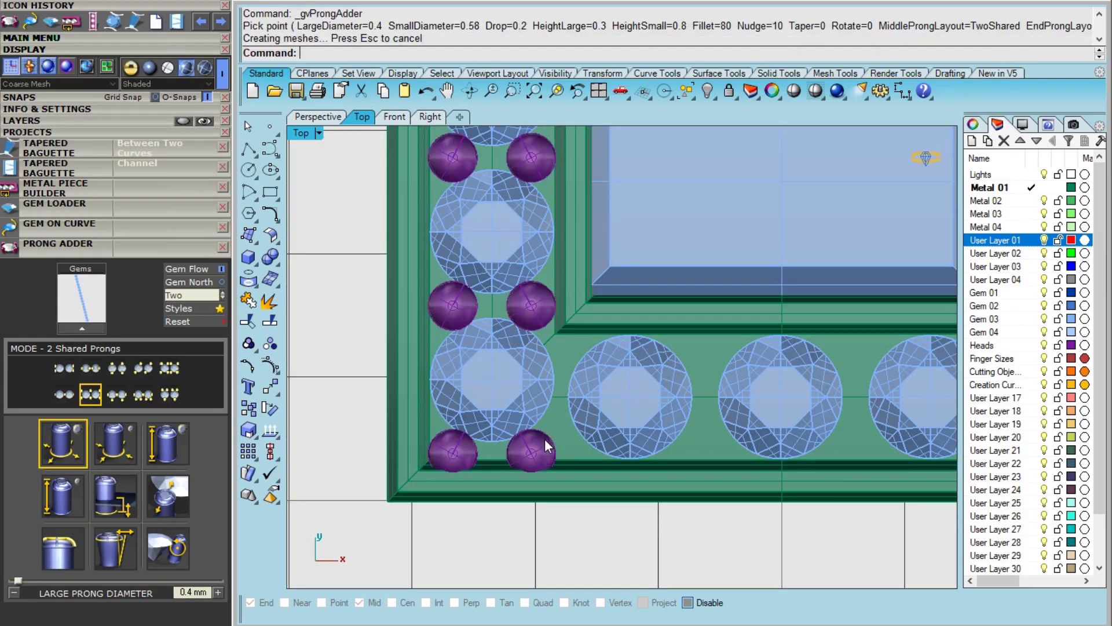
# Step: Remove the prong pairs at both ends of the left rail from their group and delete them
pyautogui.scroll(-5, 502, 427)
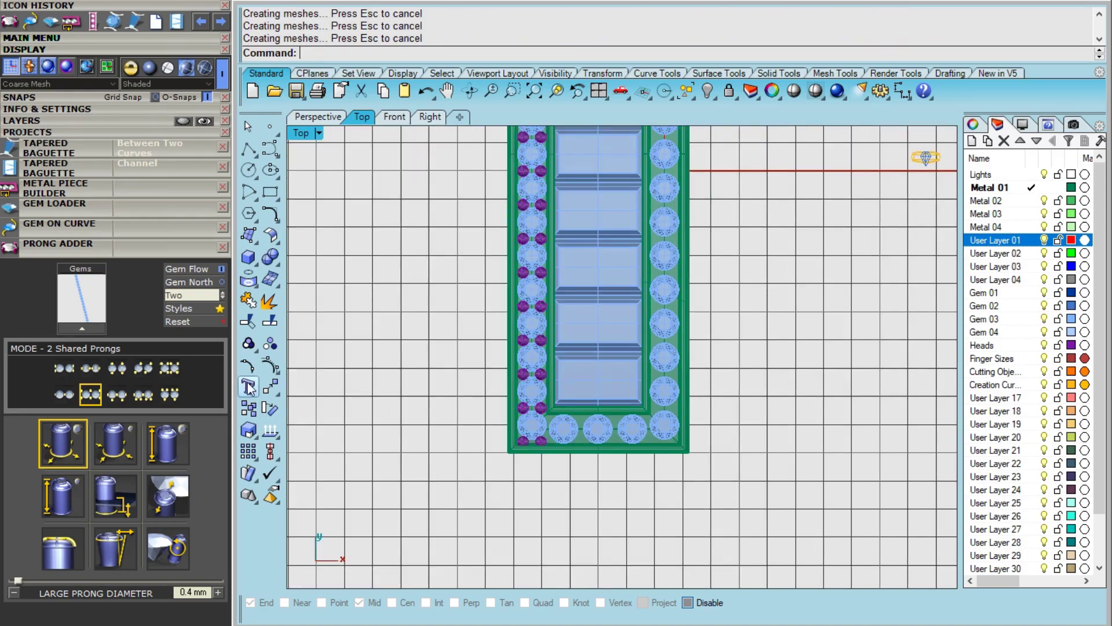
pyautogui.click(256, 350)
pyautogui.click(316, 359)
pyautogui.scroll(10, 575, 449)
pyautogui.click(488, 423)
pyautogui.click(440, 428)
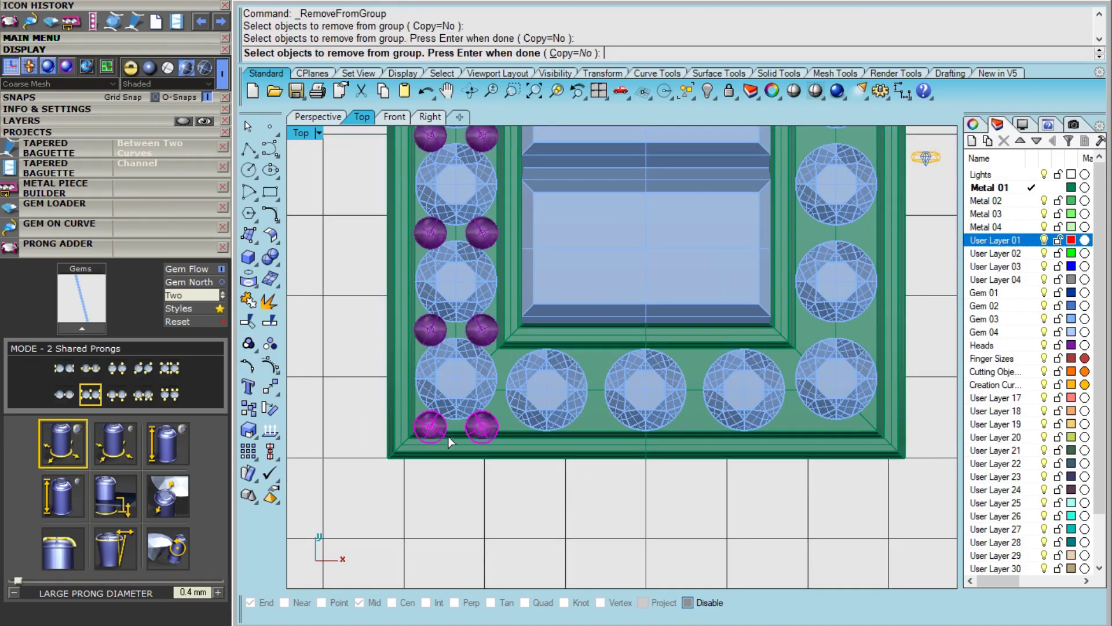
pyautogui.scroll(-14, 494, 455)
pyautogui.moveTo(487, 152); pyautogui.dragTo(507, 345, button='right')
pyautogui.scroll(15, 501, 295)
pyautogui.click(487, 235)
pyautogui.click(587, 234)
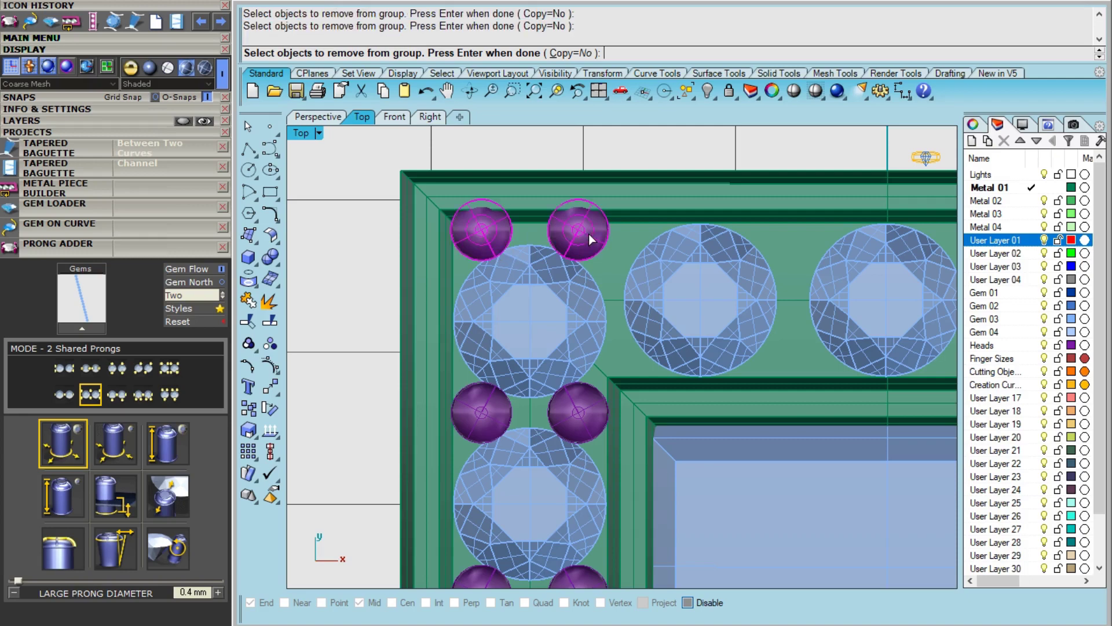
pyautogui.rightClick(588, 234)
pyautogui.scroll(-9, 587, 251)
pyautogui.scroll(-3, 586, 272)
pyautogui.press('Delete')
# Step: Load the three round gems of the bottom row into the Prong Adder and create their two shared prongs at 0.4 mm diameter
pyautogui.scroll(6, 461, 374)
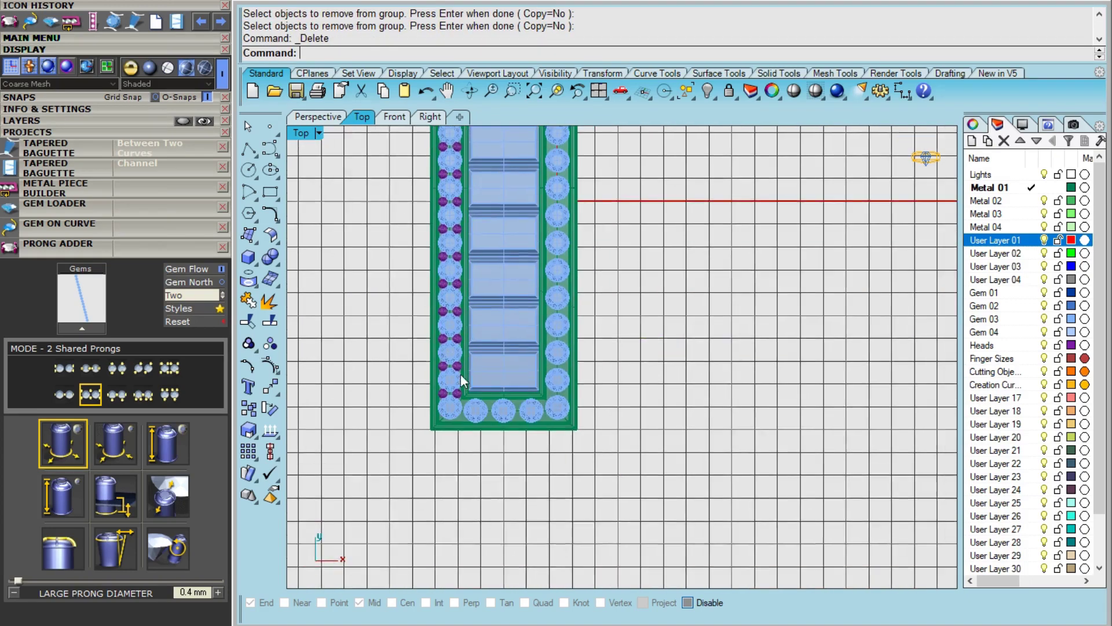
pyautogui.click(489, 430)
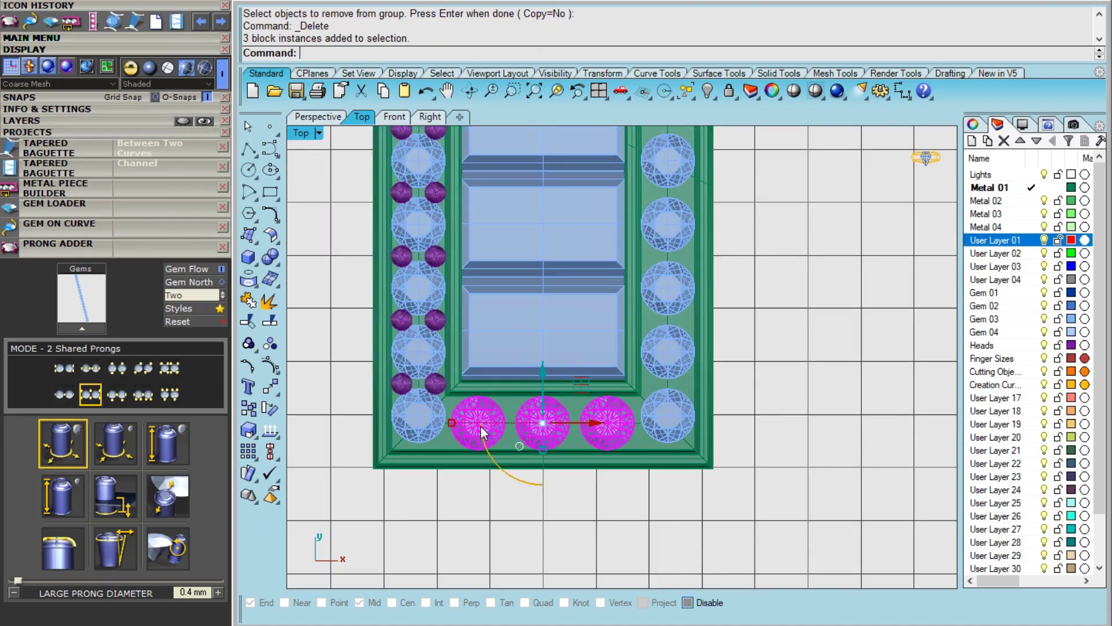
pyautogui.click(68, 329)
pyautogui.scroll(5, 490, 426)
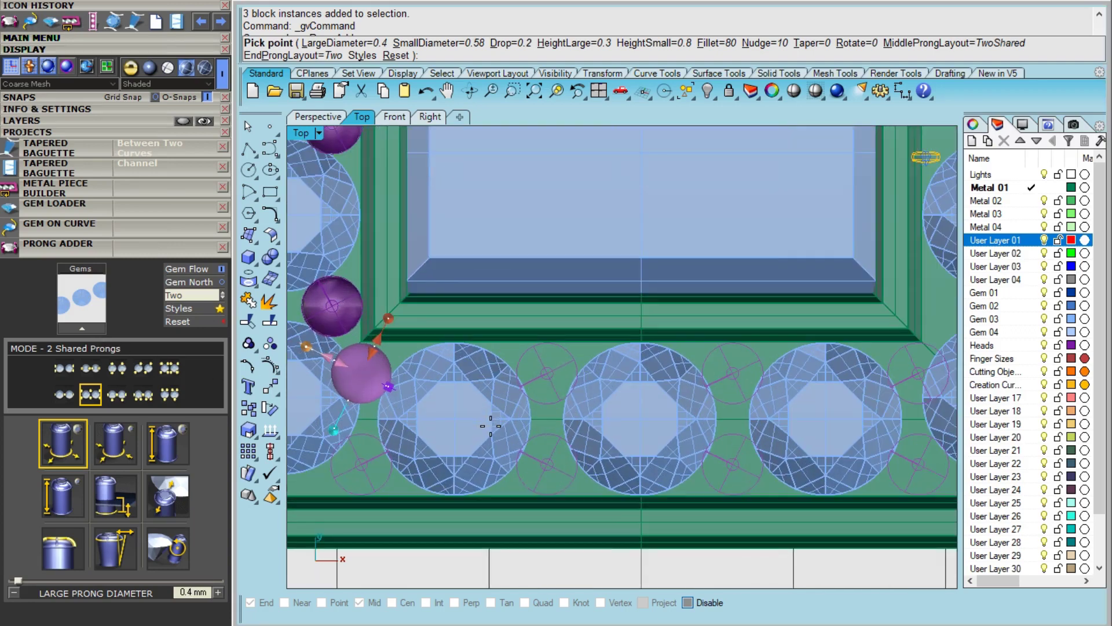
pyautogui.rightClick(490, 426)
# Step: Ungroup the prongs along the bottom gem row
pyautogui.scroll(-10, 492, 426)
pyautogui.moveTo(544, 423); pyautogui.dragTo(640, 395, button='right')
pyautogui.scroll(8, 709, 399)
pyautogui.moveTo(474, 388); pyautogui.dragTo(531, 381, button='right')
pyautogui.moveTo(426, 415); pyautogui.dragTo(465, 412, button='right')
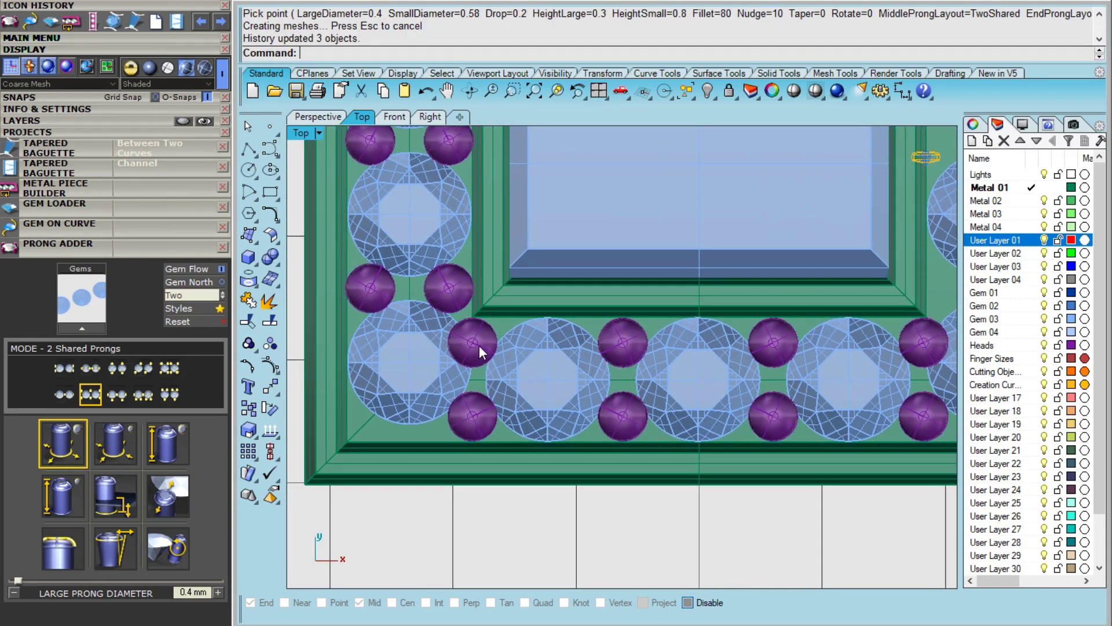
pyautogui.click(479, 345)
pyautogui.hotkey('ctrl', 'shift', 'g')
pyautogui.press('Escape')
# Step: Delete the four prongs on the right half of the bottom row
pyautogui.scroll(-6, 747, 400)
pyautogui.moveTo(747, 400); pyautogui.dragTo(550, 392, button='right')
pyautogui.scroll(6, 550, 392)
pyautogui.click(570, 408)
pyautogui.keyDown('shift'); pyautogui.click(568, 332); pyautogui.keyUp('shift')
pyautogui.keyDown('shift'); pyautogui.click(714, 328); pyautogui.keyUp('shift')
pyautogui.keyDown('shift'); pyautogui.click(716, 402); pyautogui.keyUp('shift')
pyautogui.moveTo(373, 323); pyautogui.dragTo(571, 404, button='right')
pyautogui.press('Delete')
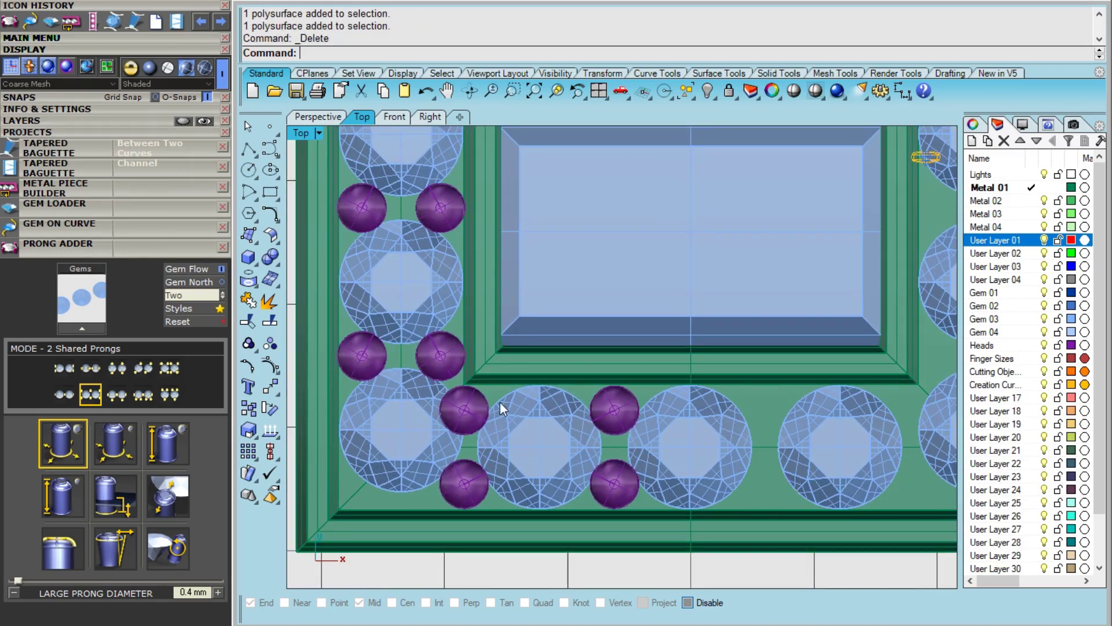
# Step: Nudge the upper prong beside the bottom-left corner gem slightly toward the inner corner of the frame
pyautogui.click(477, 406)
pyautogui.scroll(8, 477, 404)
pyautogui.moveTo(484, 378); pyautogui.dragTo(501, 370)
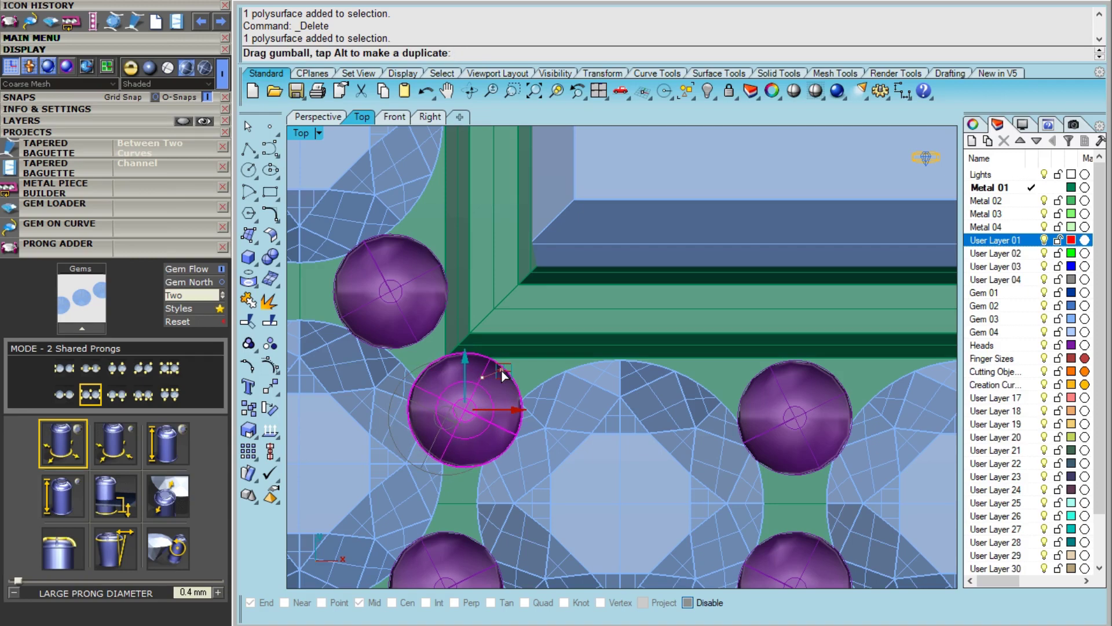
pyautogui.scroll(-3, 504, 405)
# Step: Adjust the lower prong beside the bottom-left corner gem and place a duplicate of it in the frame's outer corner
pyautogui.click(509, 453)
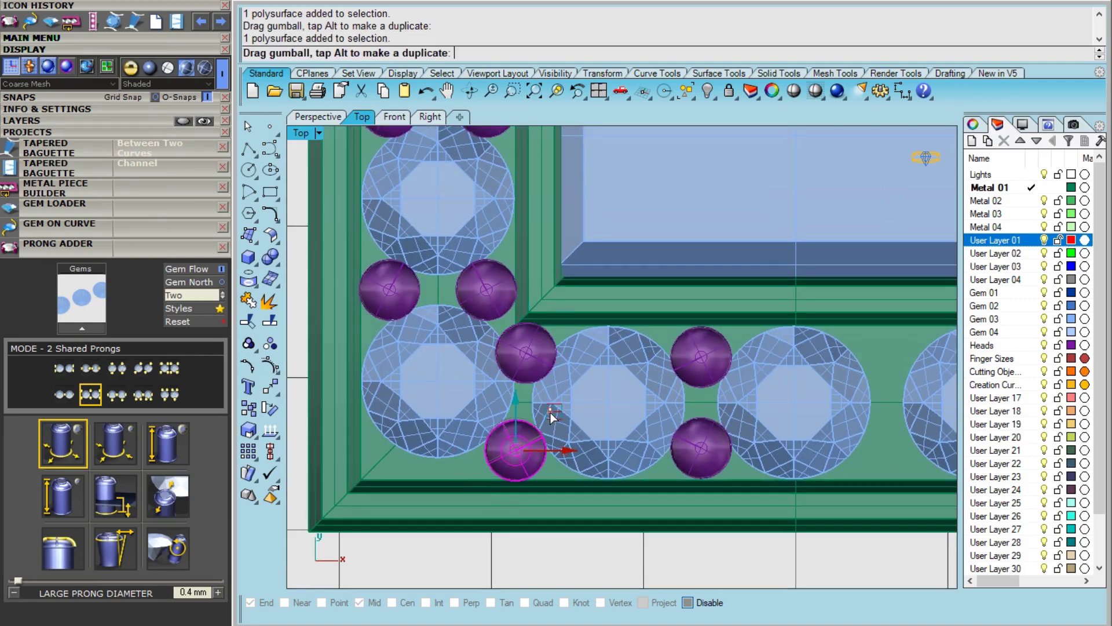
pyautogui.moveTo(574, 449); pyautogui.dragTo(443, 465)
pyautogui.scroll(5, 415, 441)
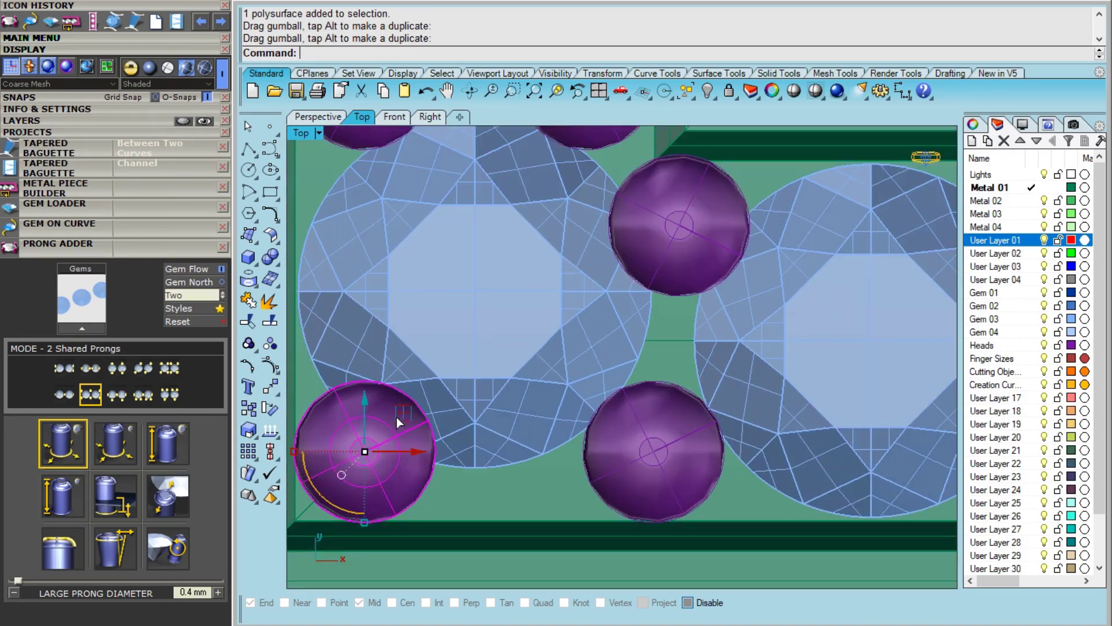
# Step: Mirror the five prongs of the bottom row's left half to the right half across a vertical plane through 0
pyautogui.scroll(-6, 387, 420)
pyautogui.keyDown('shift'); pyautogui.click(595, 456); pyautogui.keyUp('shift')
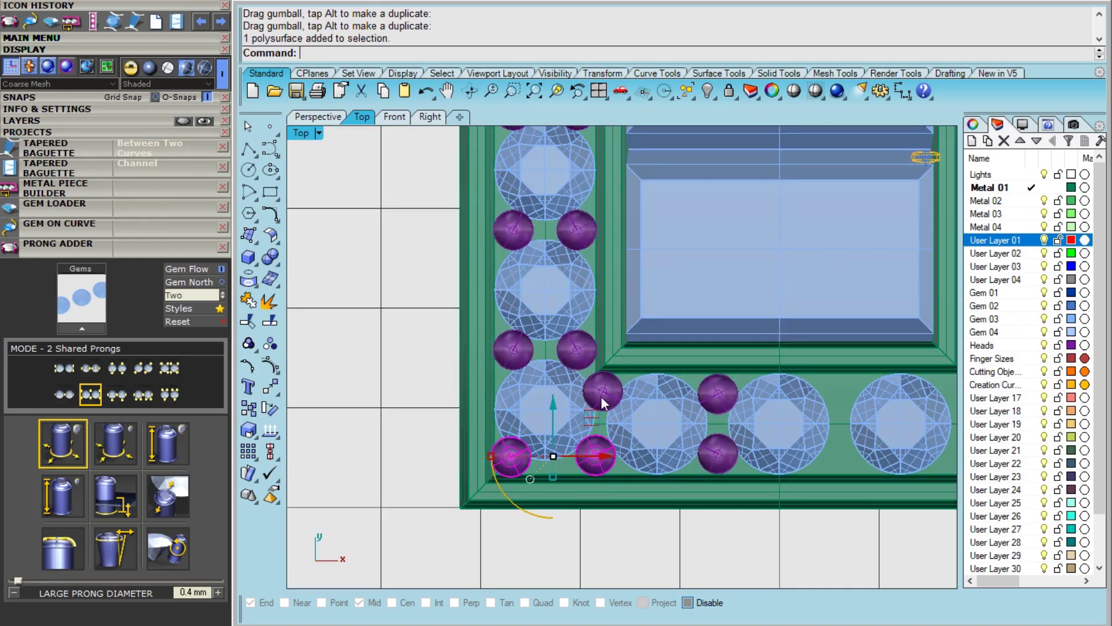
pyautogui.keyDown('shift'); pyautogui.click(601, 397); pyautogui.keyUp('shift')
pyautogui.moveTo(677, 425); pyautogui.dragTo(532, 401, button='right')
pyautogui.rightClick(649, 535)
pyautogui.press('Escape')
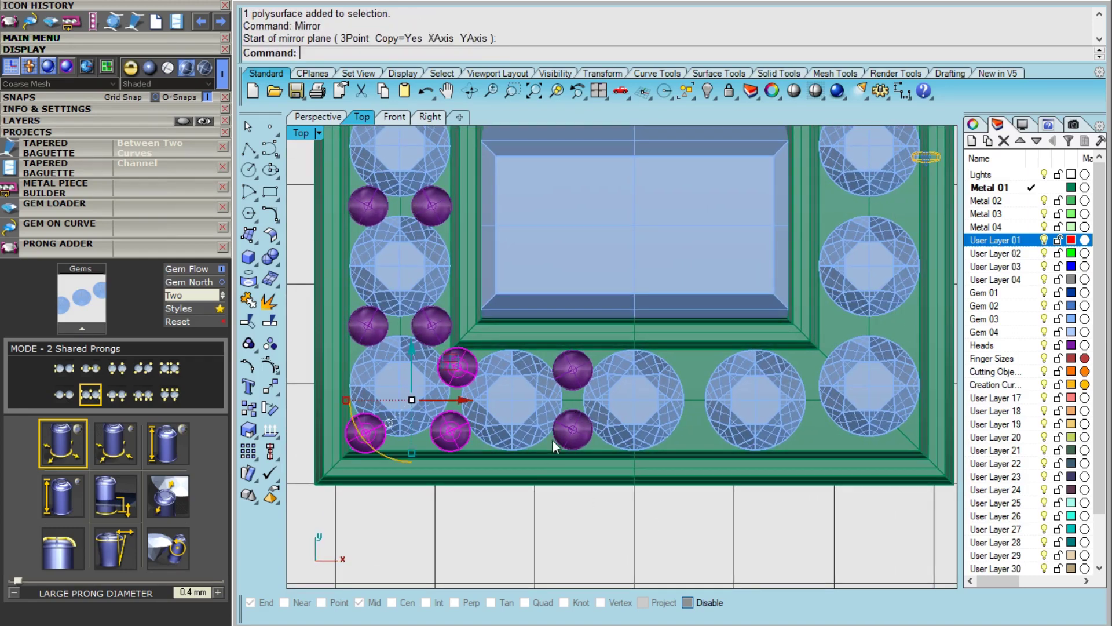
pyautogui.keyDown('shift'); pyautogui.click(565, 435); pyautogui.keyUp('shift')
pyautogui.keyDown('shift'); pyautogui.click(576, 379); pyautogui.keyUp('shift')
pyautogui.rightClick(641, 511)
pyautogui.write('0')
pyautogui.press('Return')
pyautogui.click(640, 511)
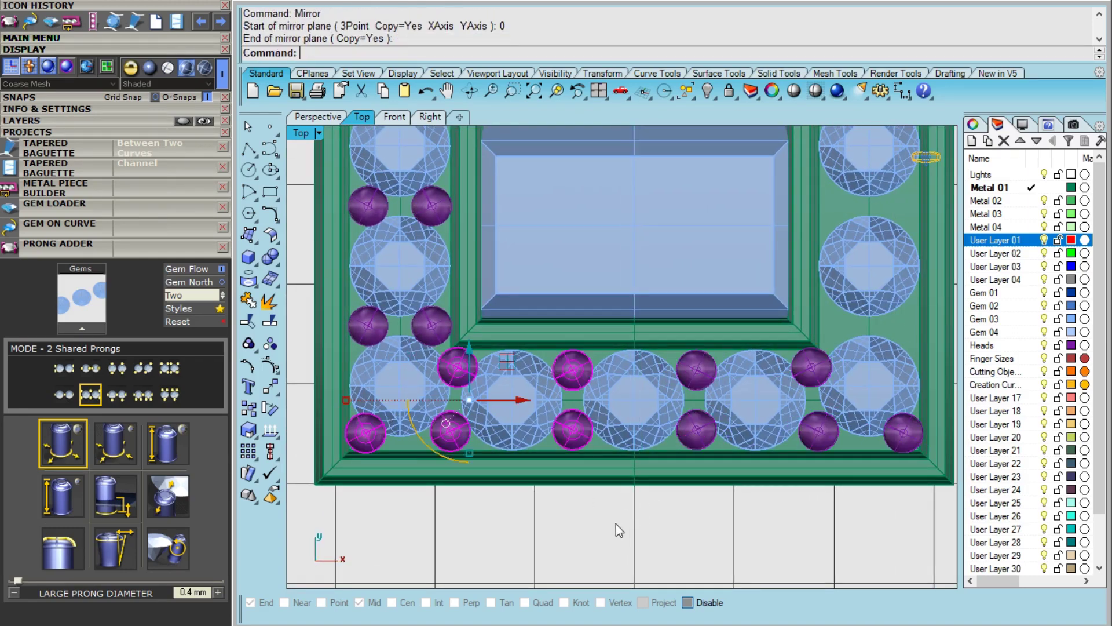
# Step: Group all the prongs of the bottom row, including both corner prongs
pyautogui.press('Escape')
pyautogui.keyDown('shift'); pyautogui.click(695, 430); pyautogui.keyUp('shift')
pyautogui.keyDown('shift'); pyautogui.click(696, 369); pyautogui.keyUp('shift')
pyautogui.keyDown('shift'); pyautogui.click(818, 429); pyautogui.keyUp('shift')
pyautogui.keyDown('shift'); pyautogui.click(812, 370); pyautogui.keyUp('shift')
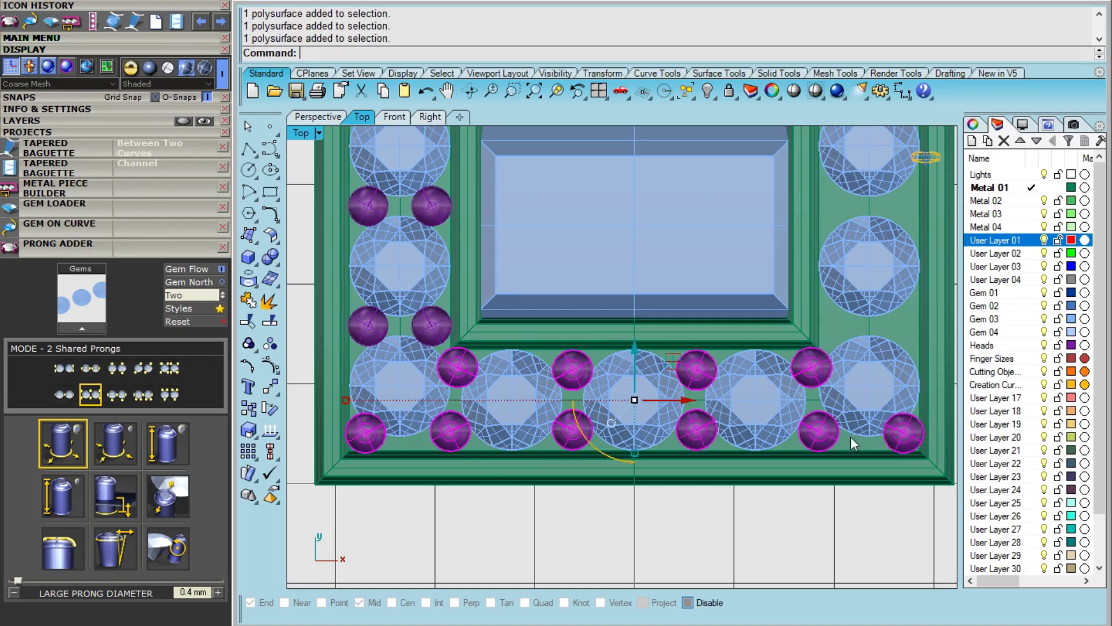
pyautogui.scroll(-12, 835, 423)
pyautogui.moveTo(782, 353); pyautogui.dragTo(711, 443, button='right')
pyautogui.write('Gr')
pyautogui.press('Return')
pyautogui.scroll(-6, 731, 425)
pyautogui.moveTo(756, 394); pyautogui.dragTo(697, 470, button='right')
pyautogui.write('Mirror')
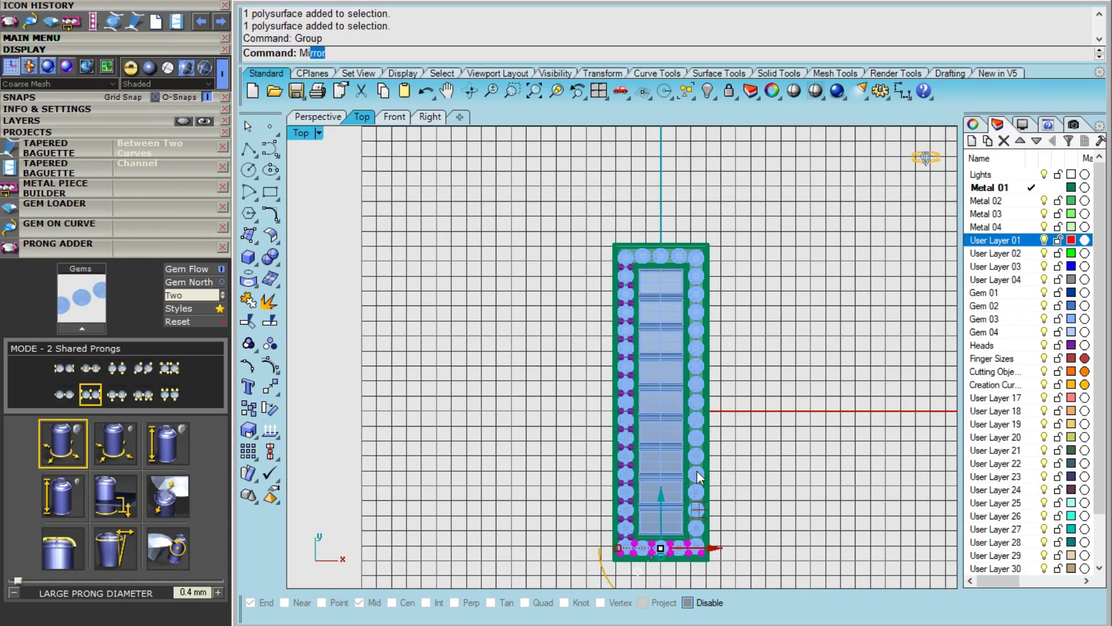
pyautogui.press('Return')
pyautogui.scroll(3, 727, 410)
pyautogui.write('0')
pyautogui.press('Return')
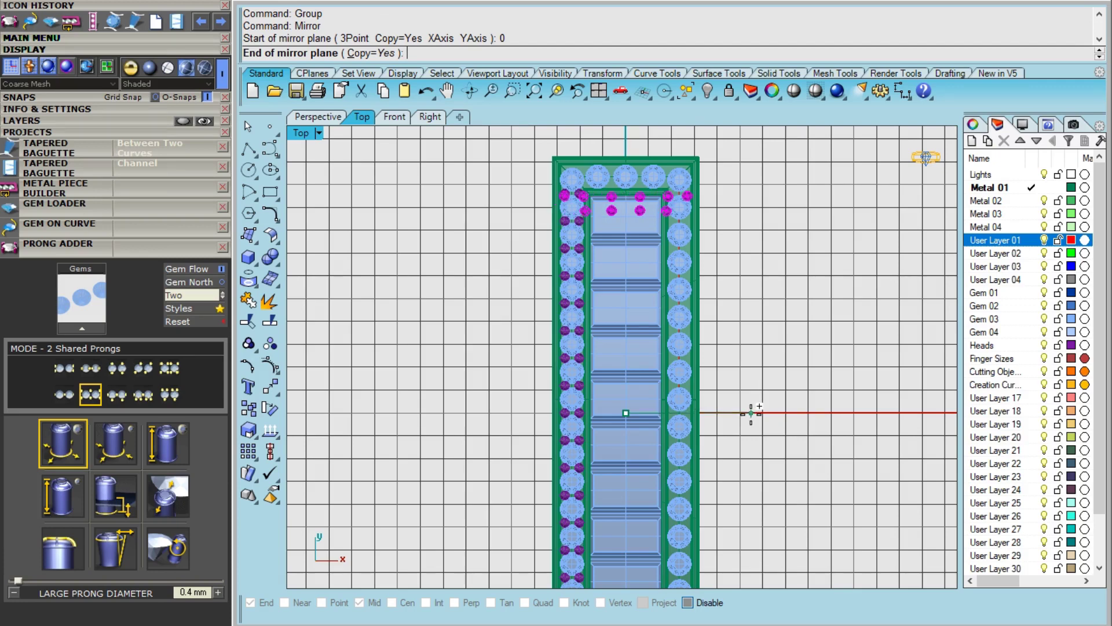
pyautogui.click(751, 412)
# Step: Mirror the grouped bottom-row prongs to the top row across a horizontal plane through the midpoint of the frame's long side
pyautogui.press('Return')
pyautogui.scroll(6, 689, 405)
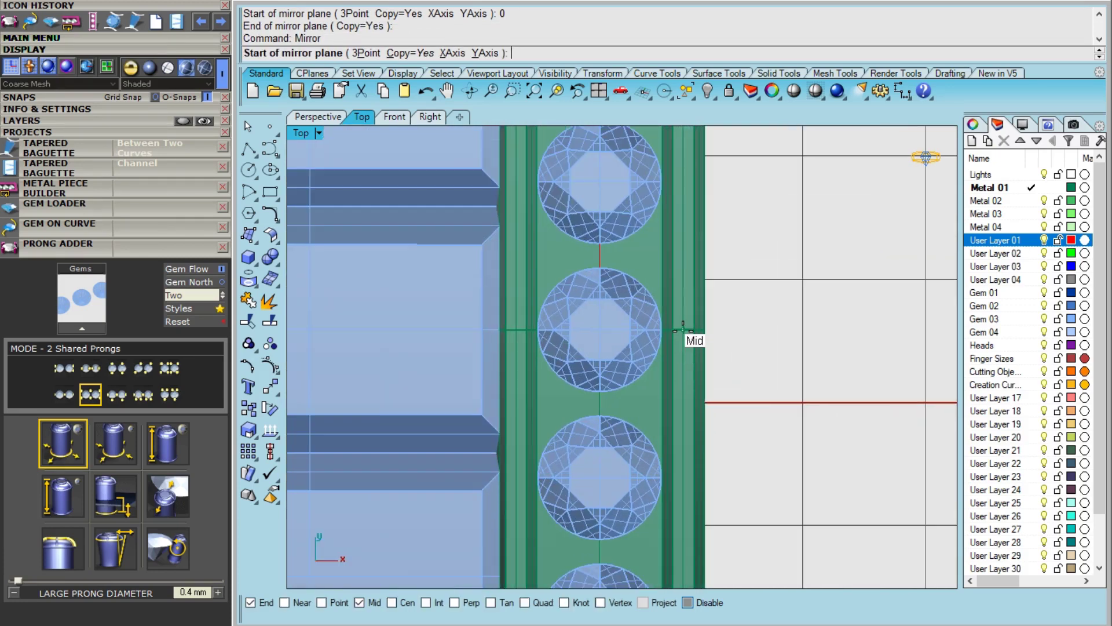
pyautogui.click(683, 329)
pyautogui.scroll(-6, 676, 394)
pyautogui.click(740, 462)
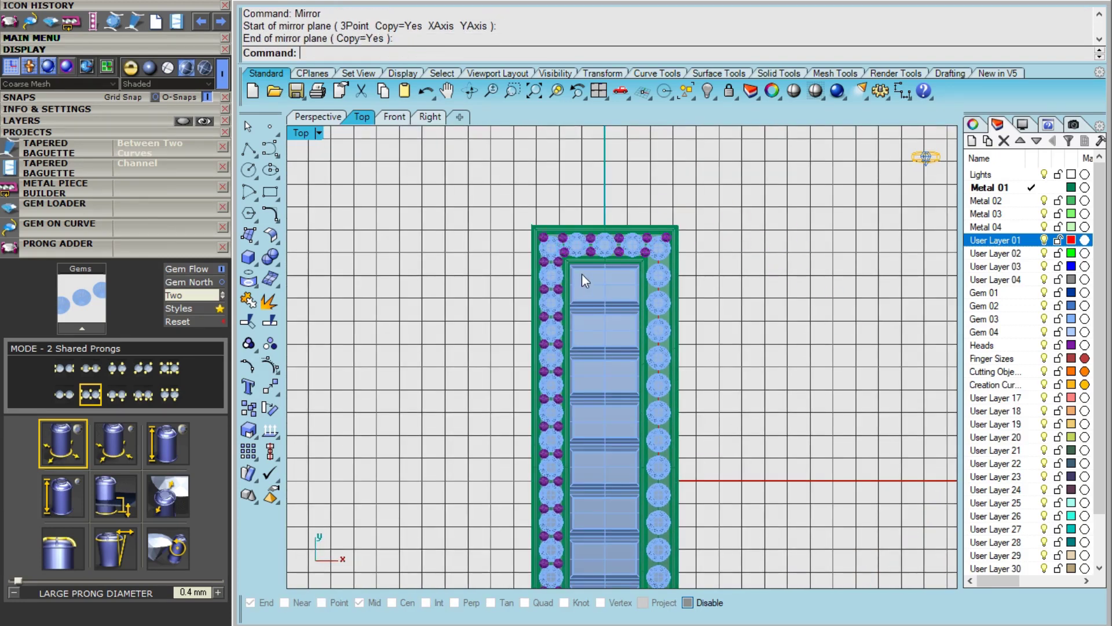
# Step: Mirror the left-rail prong group onto the right rail across a vertical plane through the frame's centre
pyautogui.scroll(8, 568, 262)
pyautogui.click(544, 262)
pyautogui.press('Return')
pyautogui.click(653, 280)
pyautogui.scroll(-4, 653, 281)
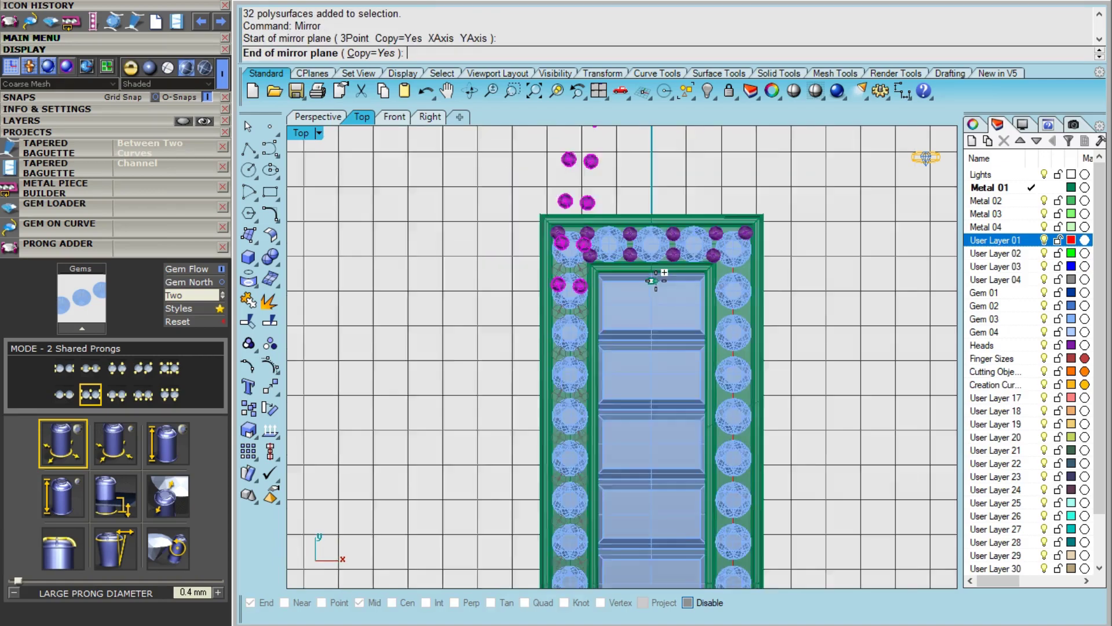
pyautogui.scroll(-2, 653, 280)
pyautogui.click(665, 224)
pyautogui.click(731, 217)
# Step: Inspect the completed piece as a shaded model in the Perspective view
pyautogui.scroll(-8, 732, 217)
pyautogui.moveTo(707, 259); pyautogui.dragTo(689, 275, button='right')
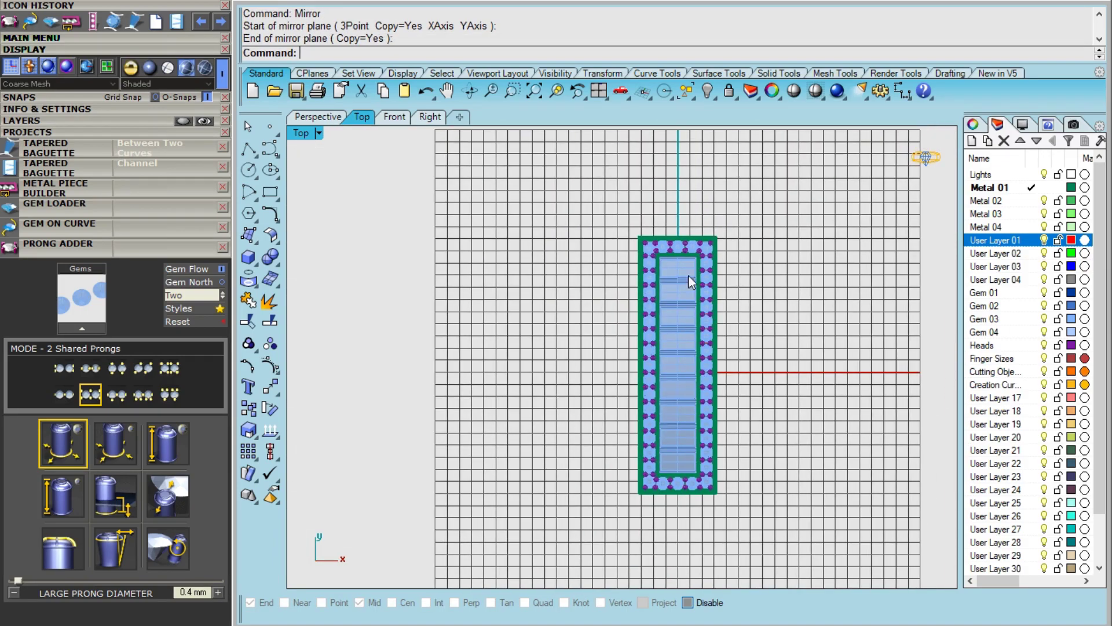
pyautogui.click(335, 119)
pyautogui.scroll(-6, 575, 382)
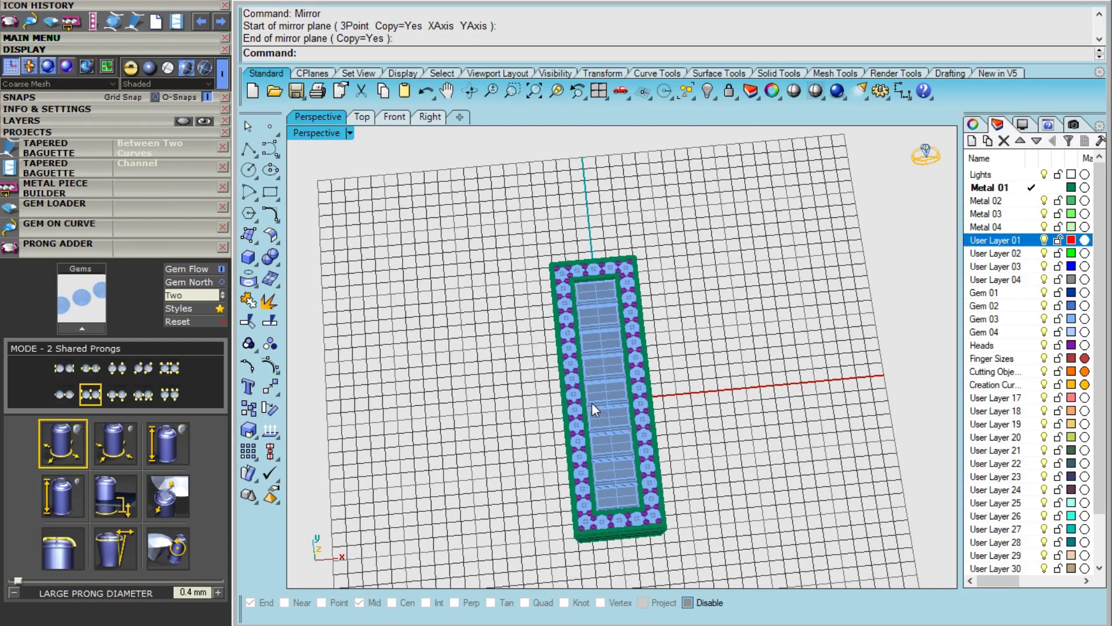
pyautogui.keyDown('shift'); pyautogui.moveTo(592, 402); pyautogui.dragTo(585, 385, button='right'); pyautogui.keyUp('shift')
pyautogui.click(792, 93)
pyautogui.moveTo(650, 373)
pyautogui.mouseDown(button='right')
pyautogui.moveTo(670, 342)
pyautogui.moveTo(637, 405)
pyautogui.moveTo(598, 435)
pyautogui.moveTo(513, 409)
pyautogui.moveTo(626, 400)
pyautogui.moveTo(727, 409)
pyautogui.moveTo(714, 415)
pyautogui.moveTo(700, 393)
pyautogui.moveTo(708, 405)
pyautogui.mouseUp(button='right')
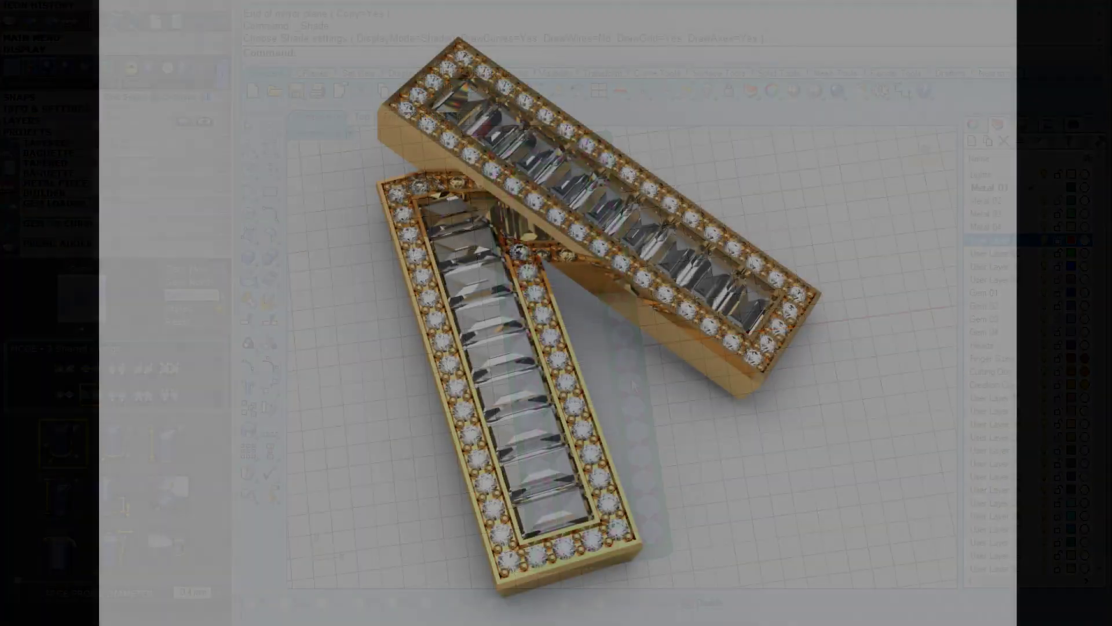